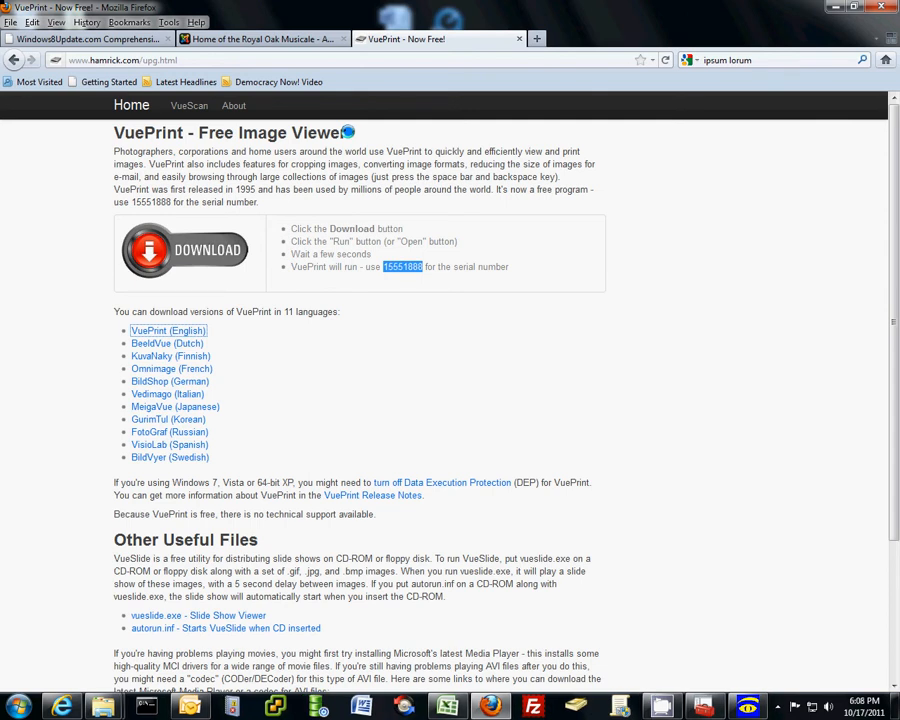
Examine the VuePrint download page, highlighting its web address and the serial number given in the instructions
{"action": "left_click", "coordinate": [162, 60]}
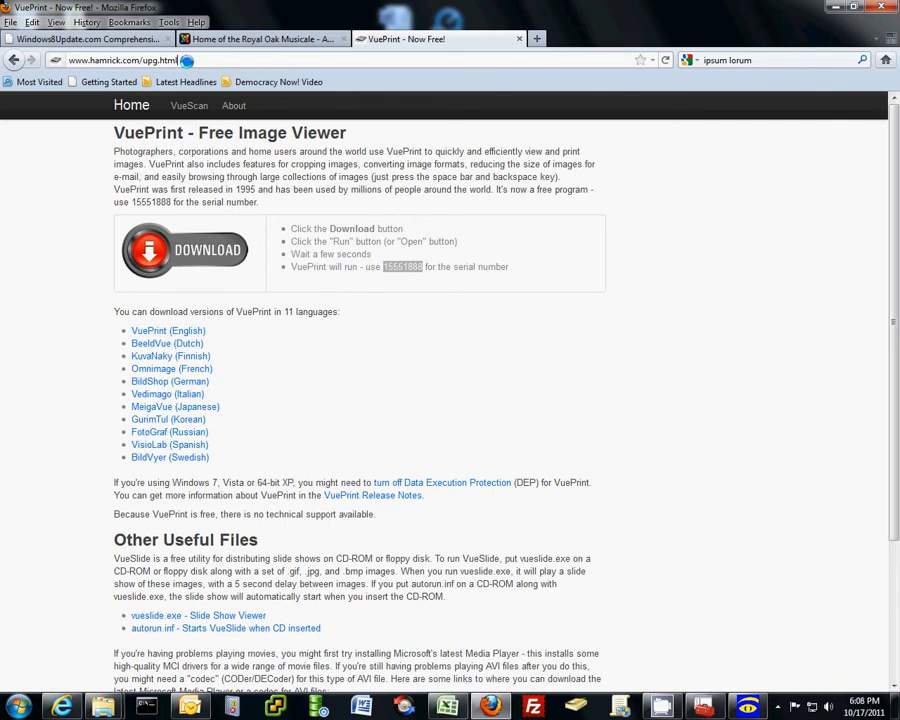
{"action": "left_click_drag", "start_coordinate": [162, 60], "coordinate": [66, 60]}
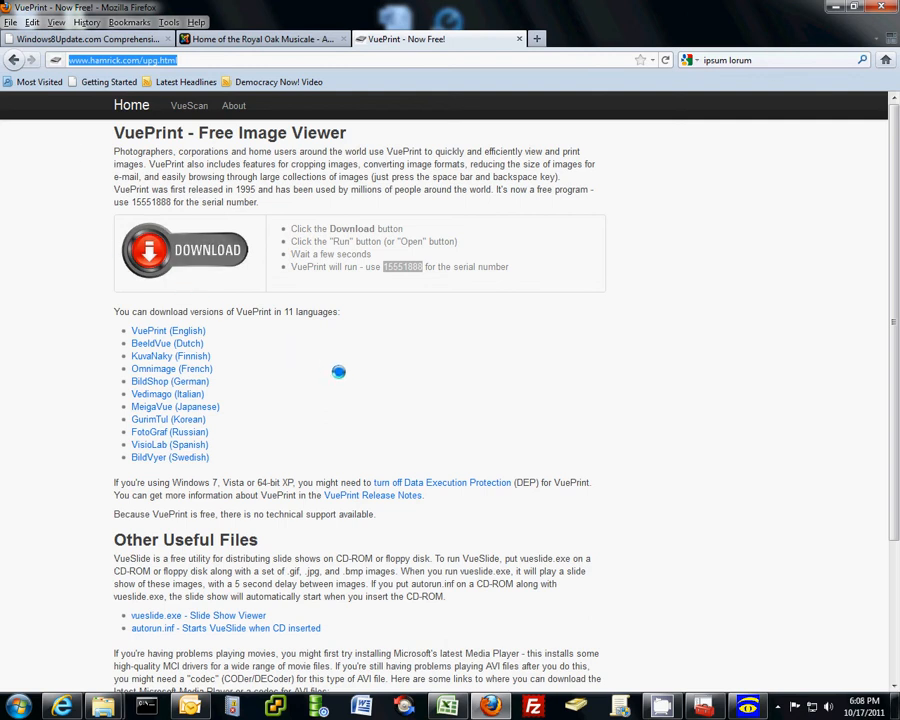
{"action": "left_click", "coordinate": [416, 267]}
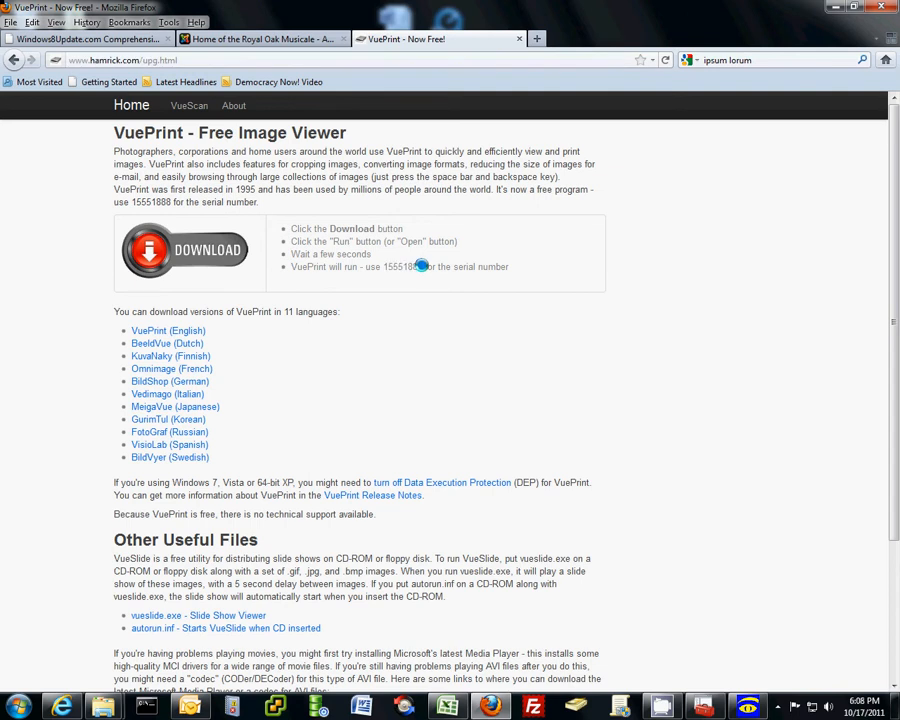
{"action": "left_click_drag", "start_coordinate": [410, 267], "coordinate": [394, 283]}
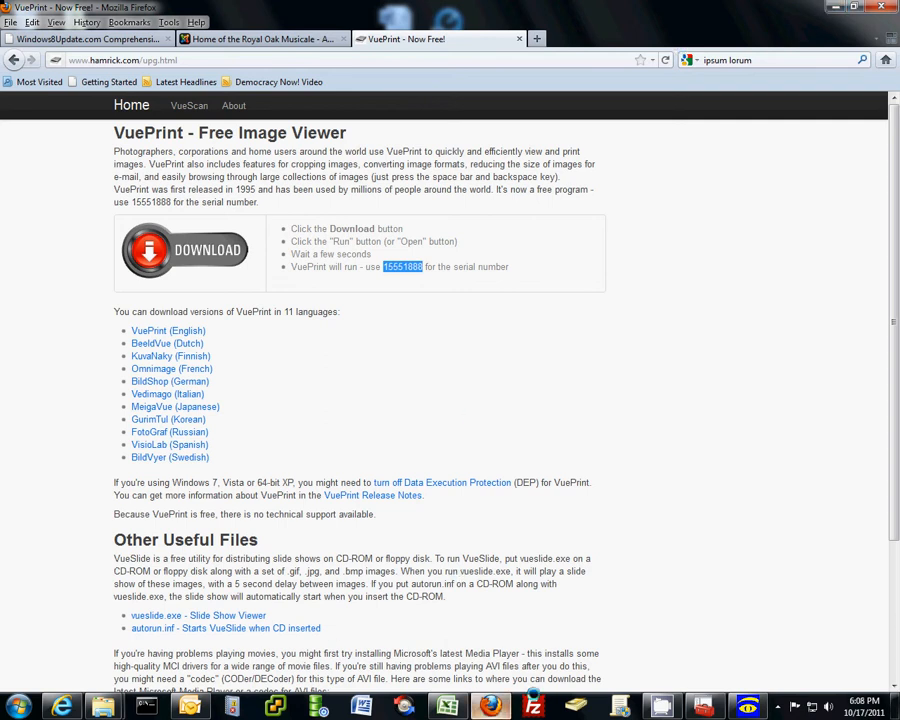
Switch to VuePrint and open Wind_River_Range_Wyoming1-728x546.jpg from the Wind River Range folder
{"action": "left_click", "coordinate": [677, 707]}
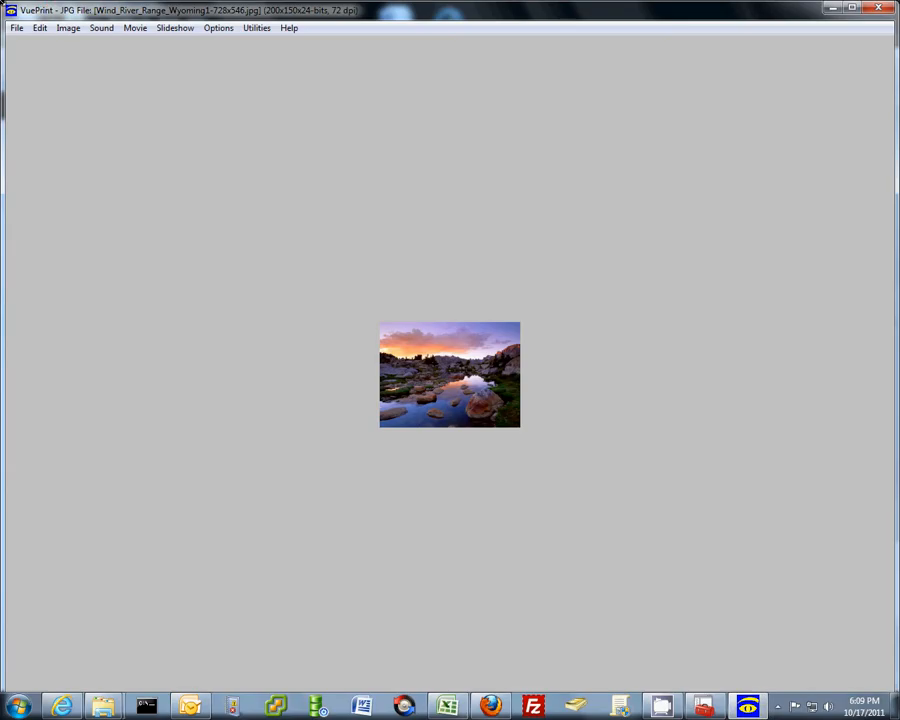
{"action": "left_click", "coordinate": [20, 28]}
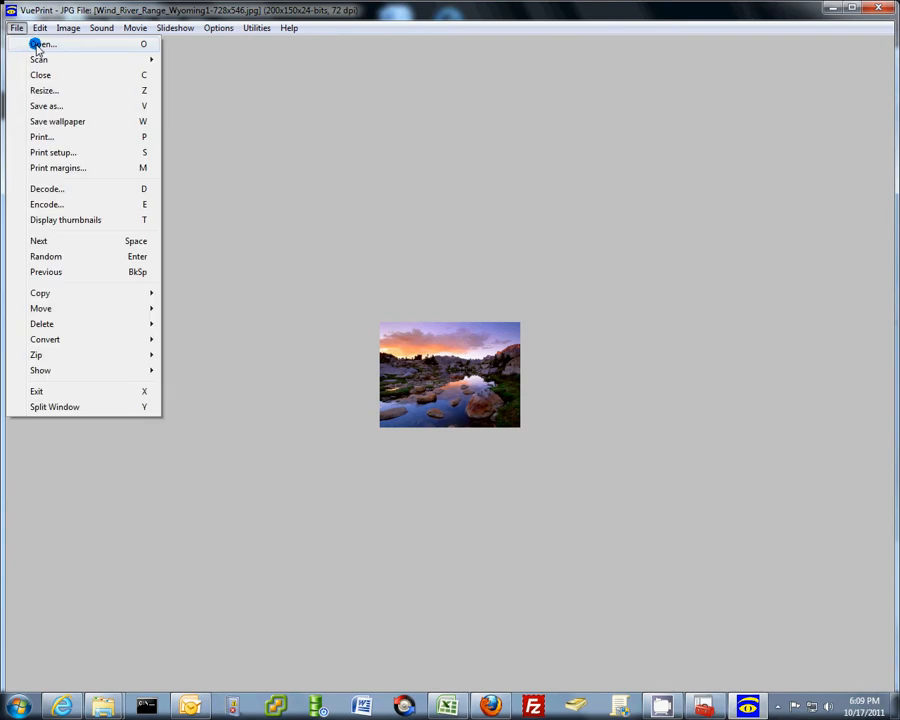
{"action": "left_click", "coordinate": [35, 49]}
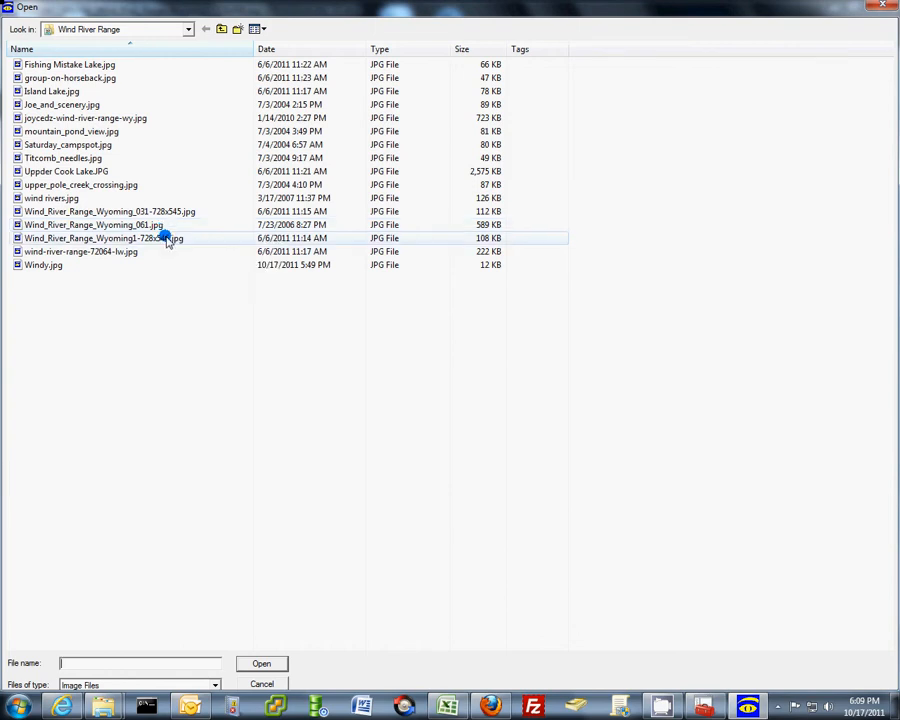
{"action": "double_click", "coordinate": [165, 239]}
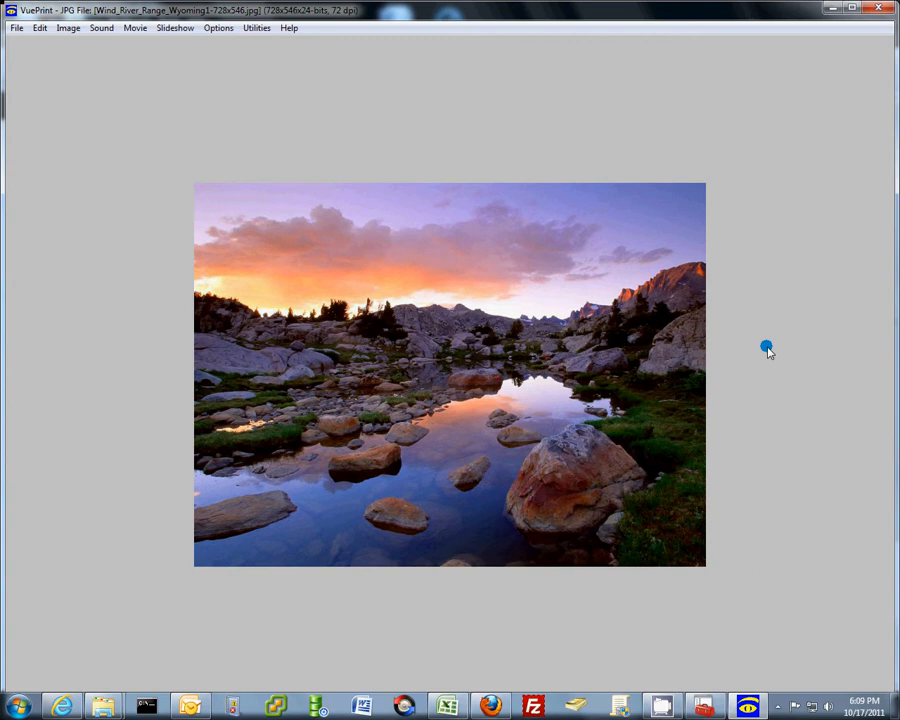
Reopen Wind_River_Range_Wyoming1-728x546.jpg after setting the file list to the details view
{"action": "left_click", "coordinate": [17, 28]}
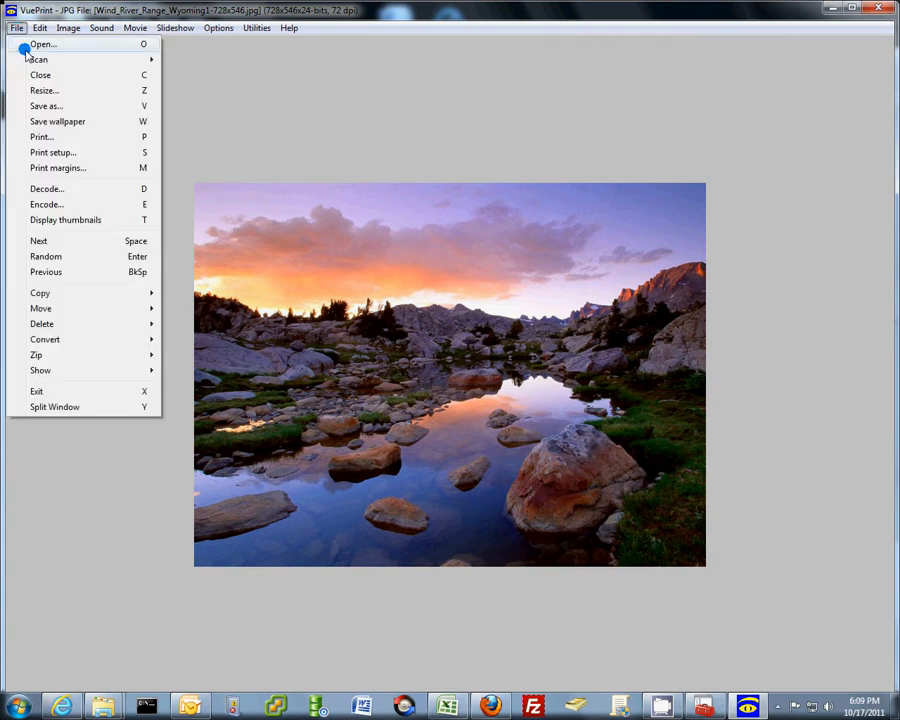
{"action": "left_click", "coordinate": [25, 47]}
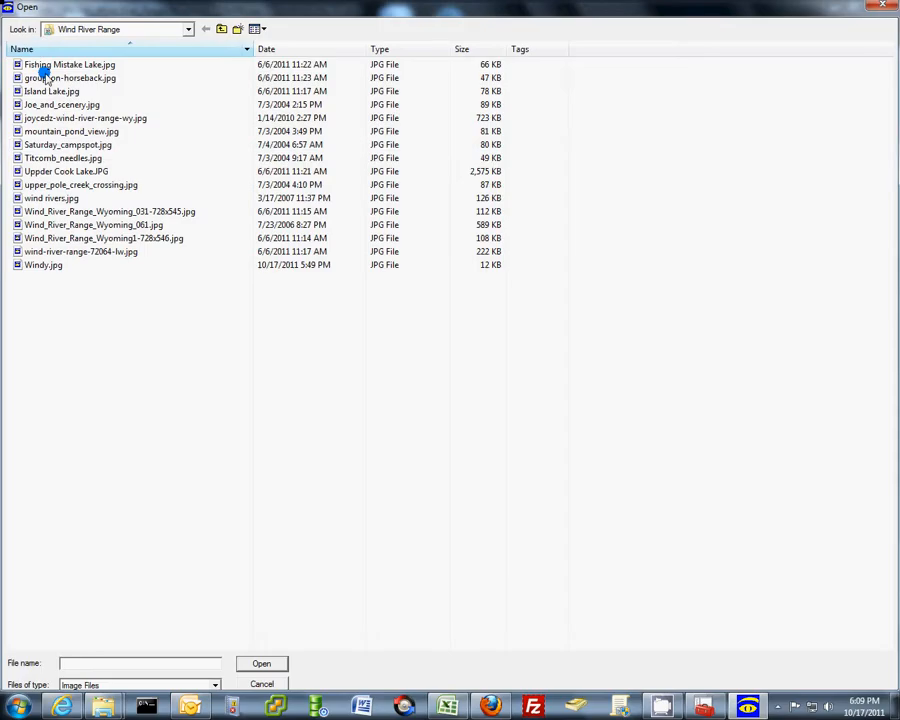
{"action": "left_click", "coordinate": [262, 31]}
{"action": "left_click", "coordinate": [292, 123]}
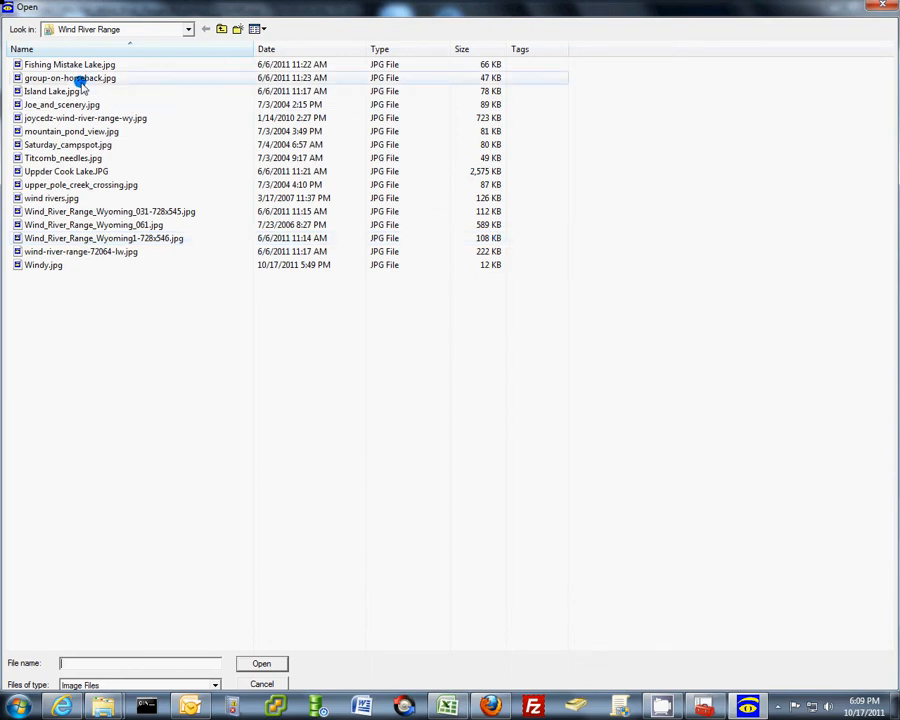
{"action": "double_click", "coordinate": [80, 240]}
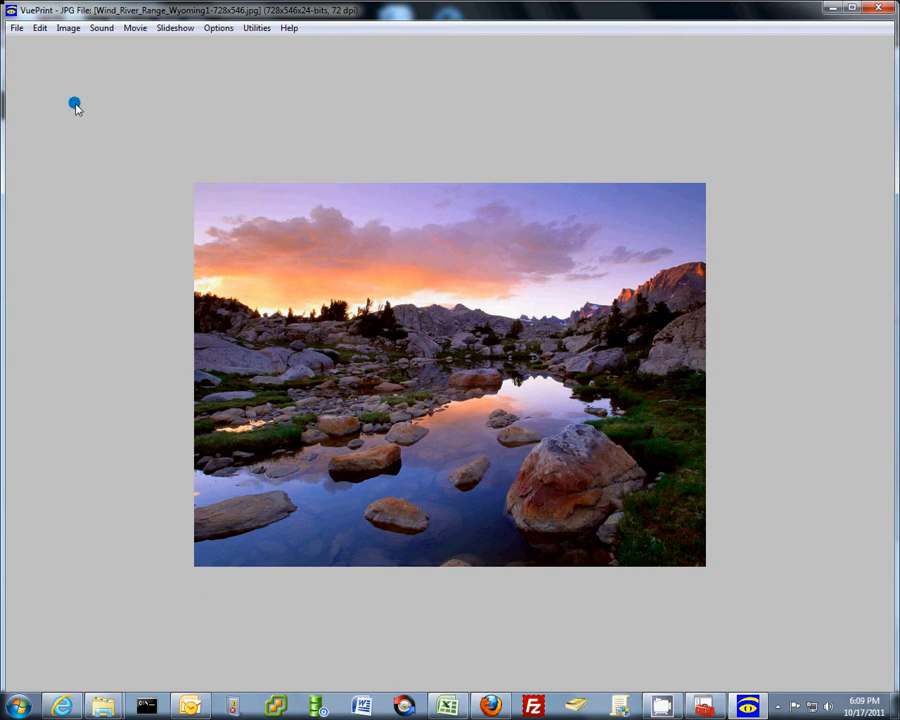
Resize the image to a width of 250 pixels with its aspect ratio preserved
{"action": "left_click", "coordinate": [16, 28]}
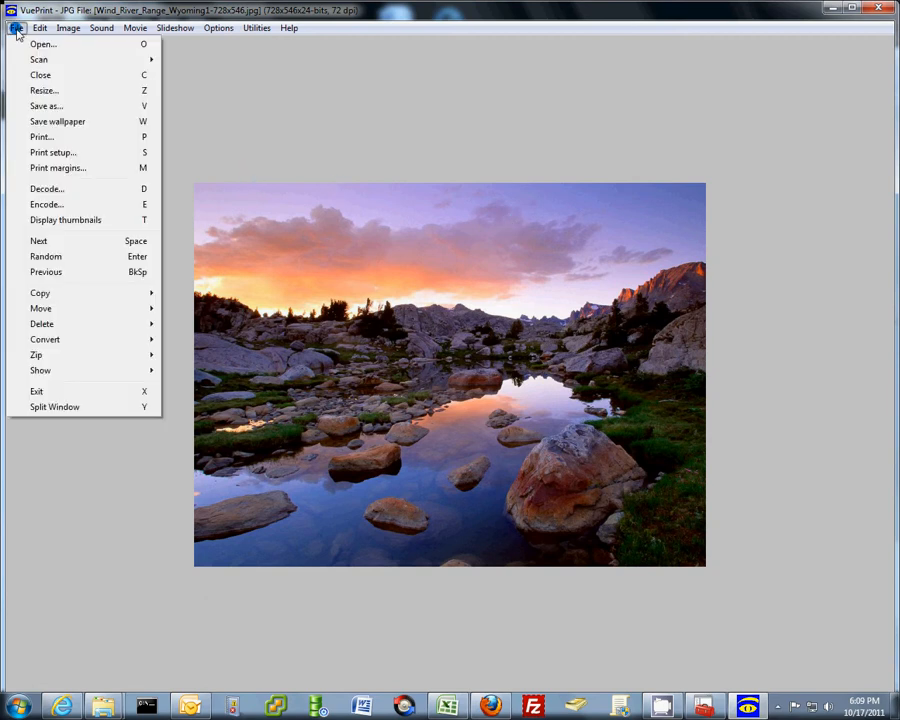
{"action": "left_click", "coordinate": [41, 91]}
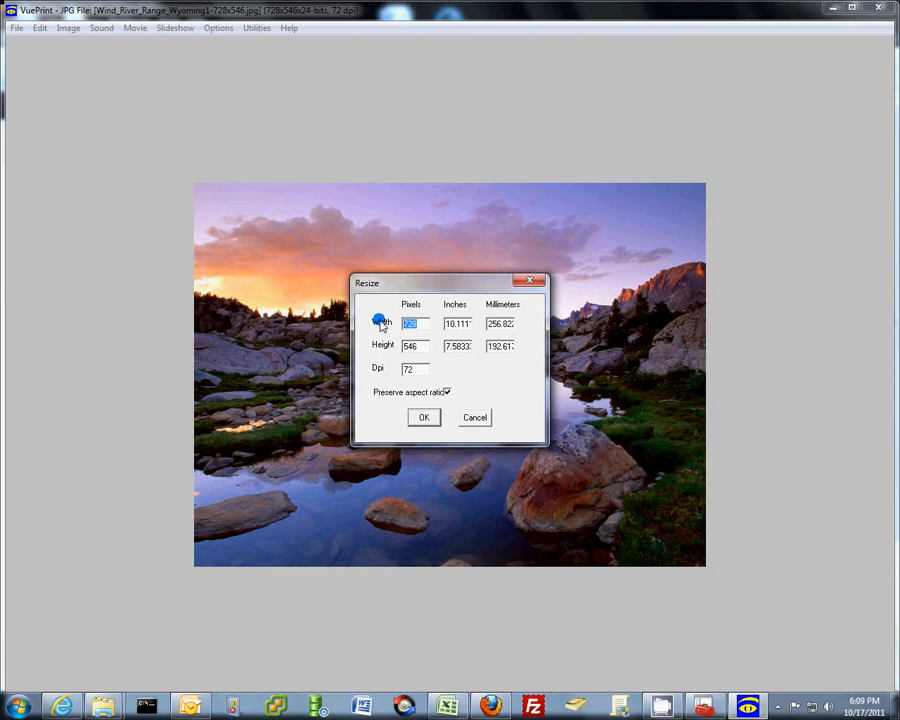
{"action": "type", "text": "250"}
{"action": "left_click", "coordinate": [413, 369]}
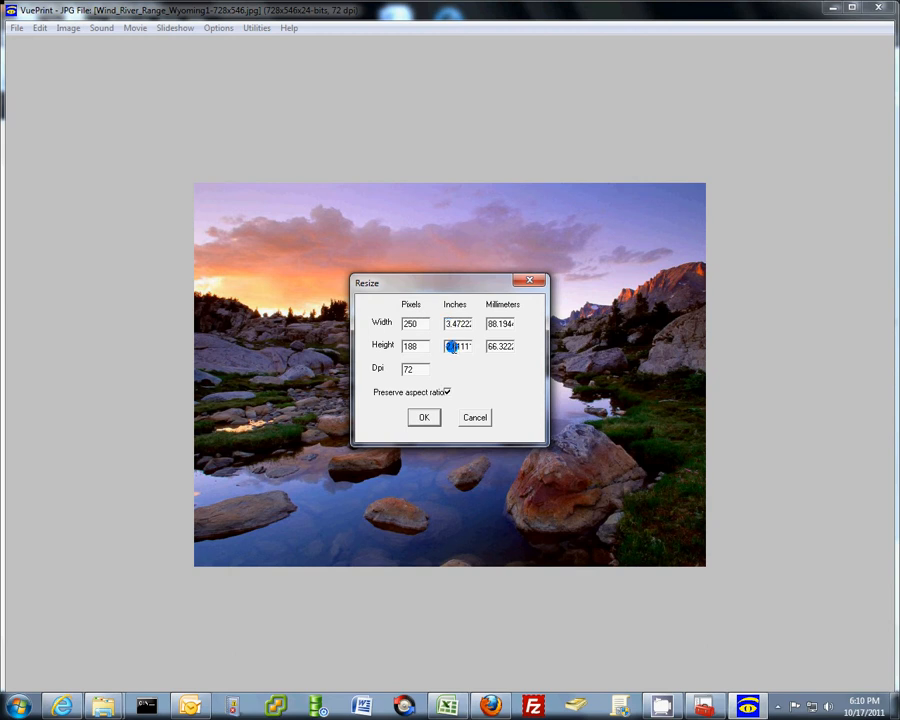
{"action": "left_click", "coordinate": [426, 417]}
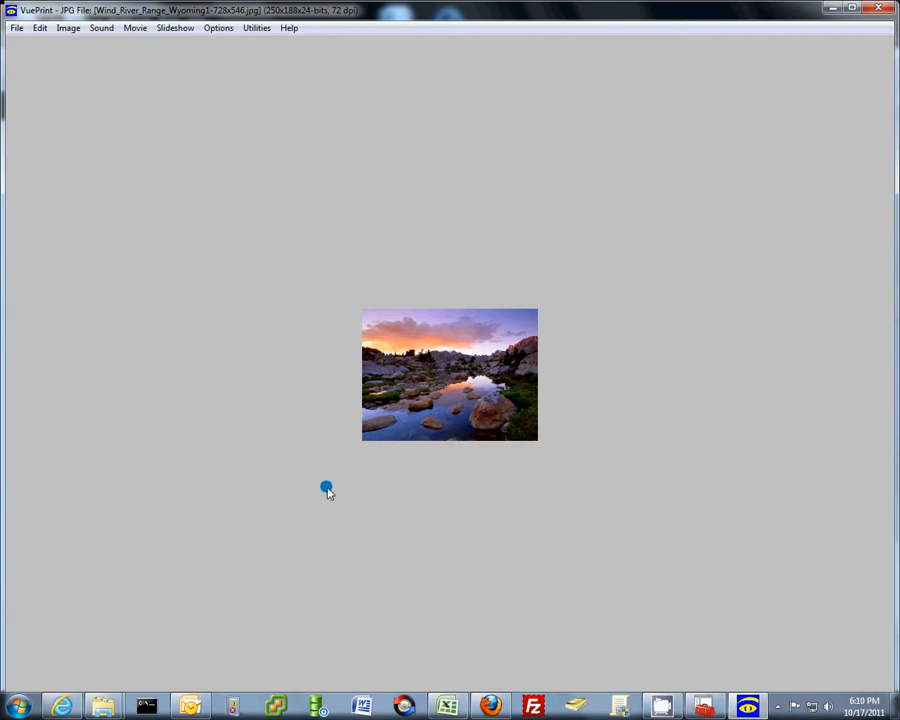
Save the resized image over Windy.jpg in the Wind River Range folder and check the folder's file list
{"action": "left_click", "coordinate": [16, 30]}
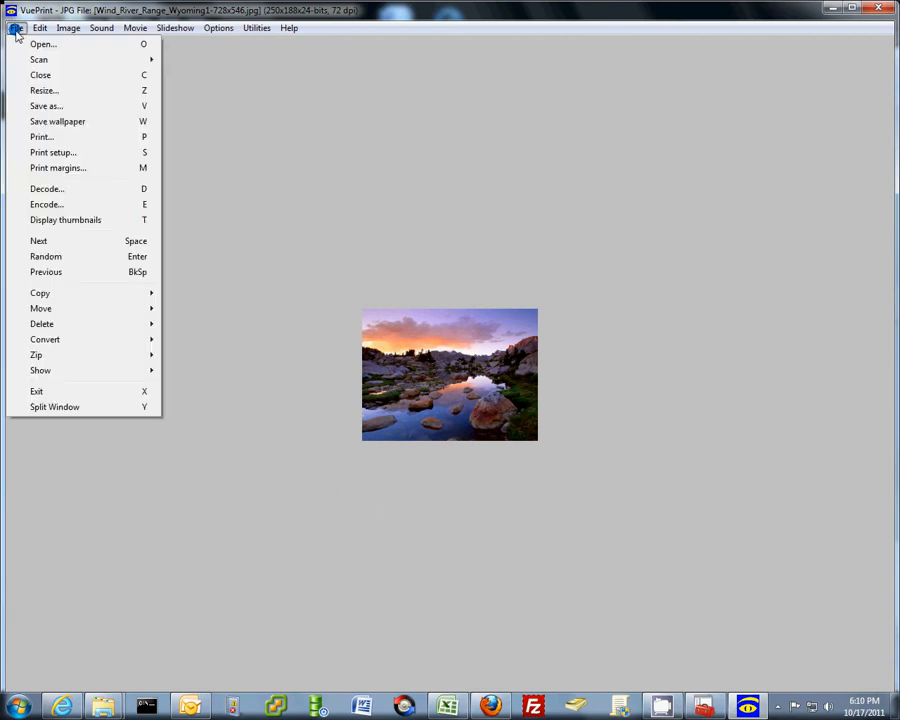
{"action": "left_click", "coordinate": [45, 107]}
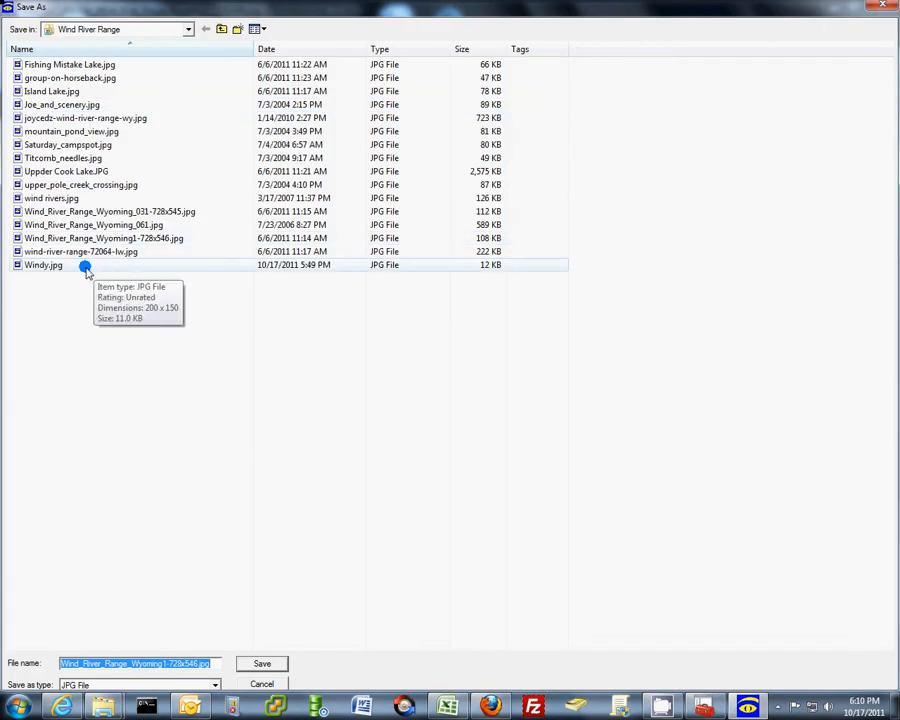
{"action": "left_click", "coordinate": [80, 268]}
{"action": "left_click", "coordinate": [272, 662]}
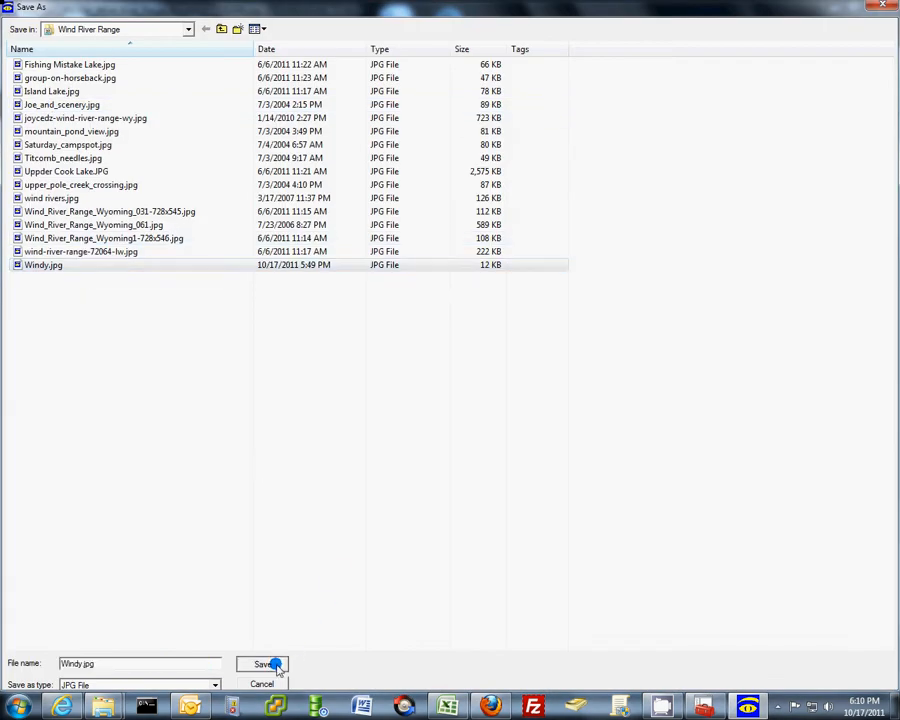
{"action": "left_click", "coordinate": [440, 410]}
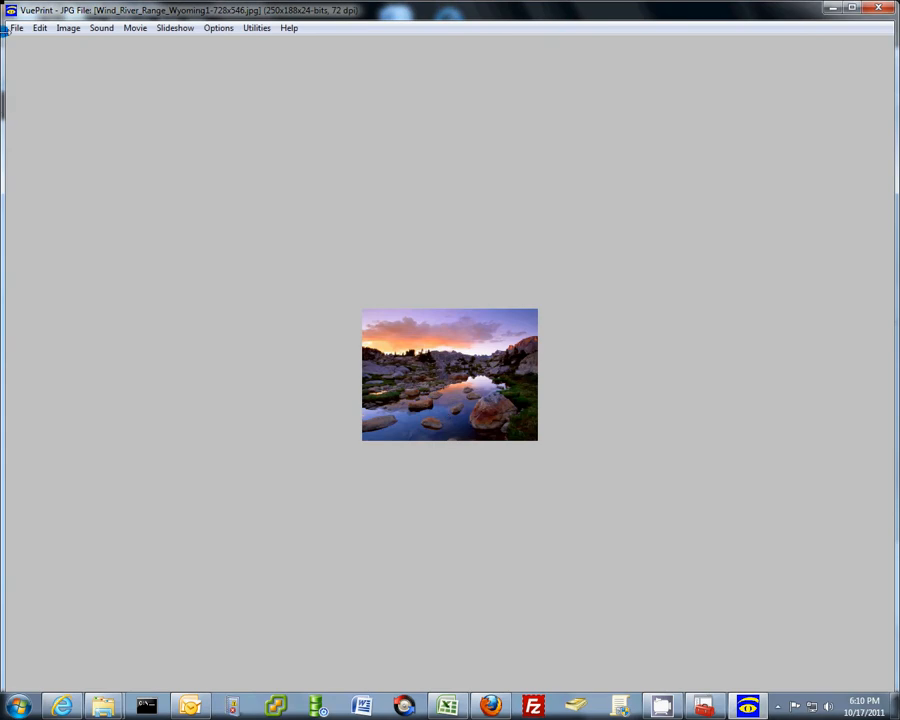
{"action": "left_click", "coordinate": [18, 29]}
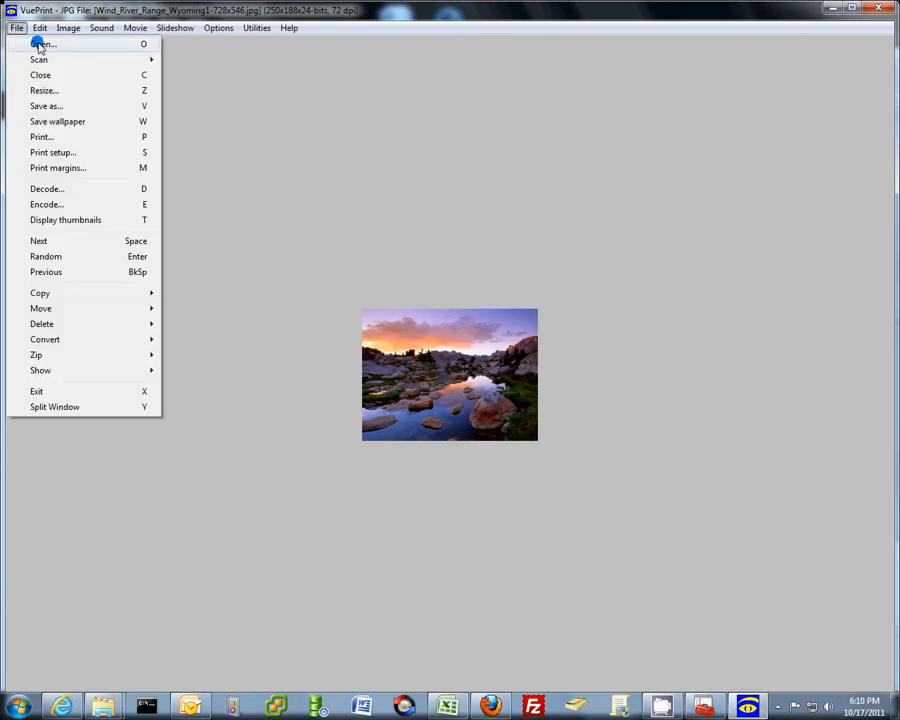
{"action": "left_click", "coordinate": [40, 45]}
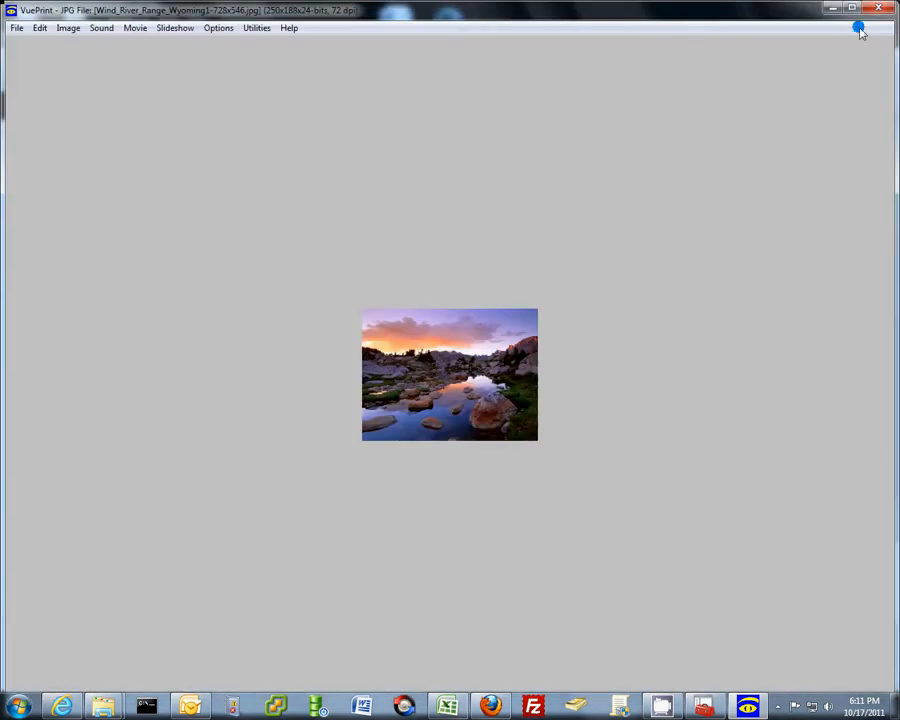
Switch to Firefox and bring up the "Lorem ipsum for teaching" article in the Joomla editor to review its text
{"action": "left_click", "coordinate": [836, 9]}
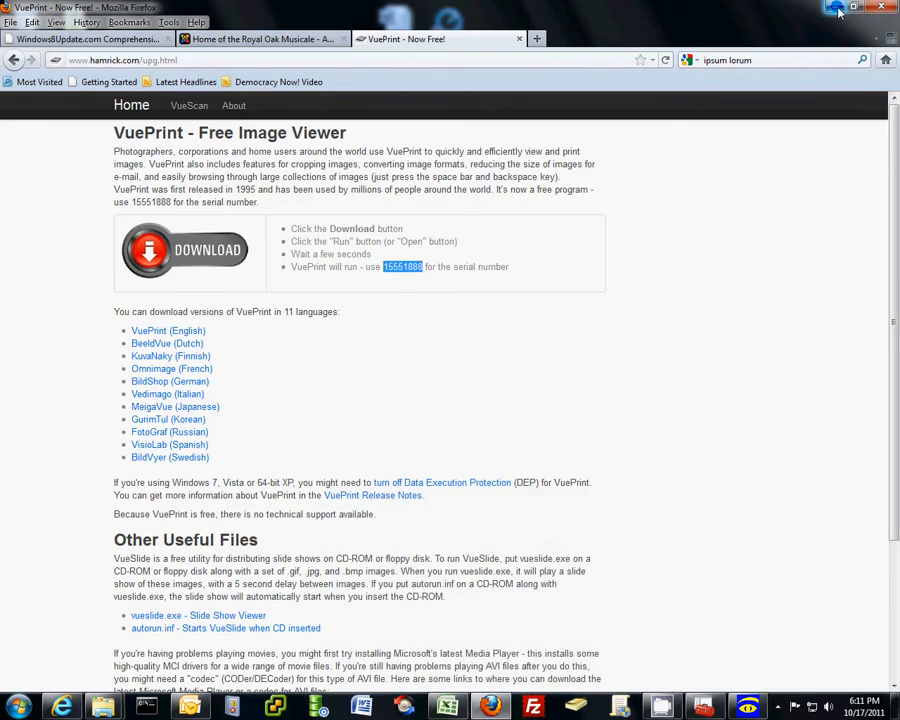
{"action": "left_click", "coordinate": [282, 40]}
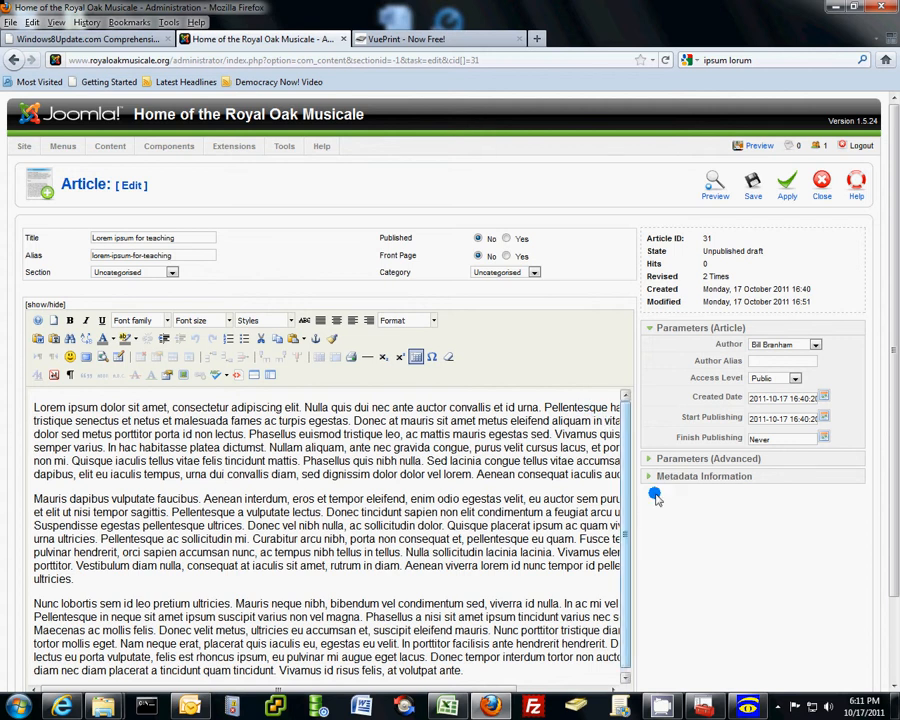
{"action": "scroll", "coordinate": [896, 505], "scroll_direction": "down", "scroll_amount": 1}
{"action": "scroll", "coordinate": [896, 505], "scroll_direction": "down", "scroll_amount": 1}
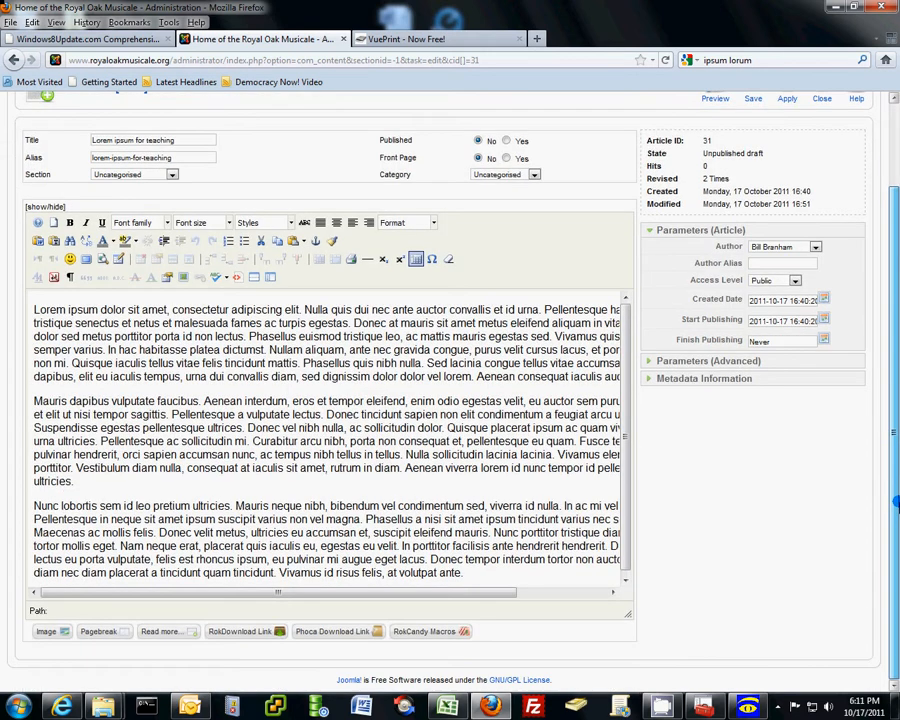
{"action": "left_click_drag", "start_coordinate": [896, 505], "coordinate": [896, 503]}
{"action": "left_click_drag", "start_coordinate": [358, 594], "coordinate": [280, 597]}
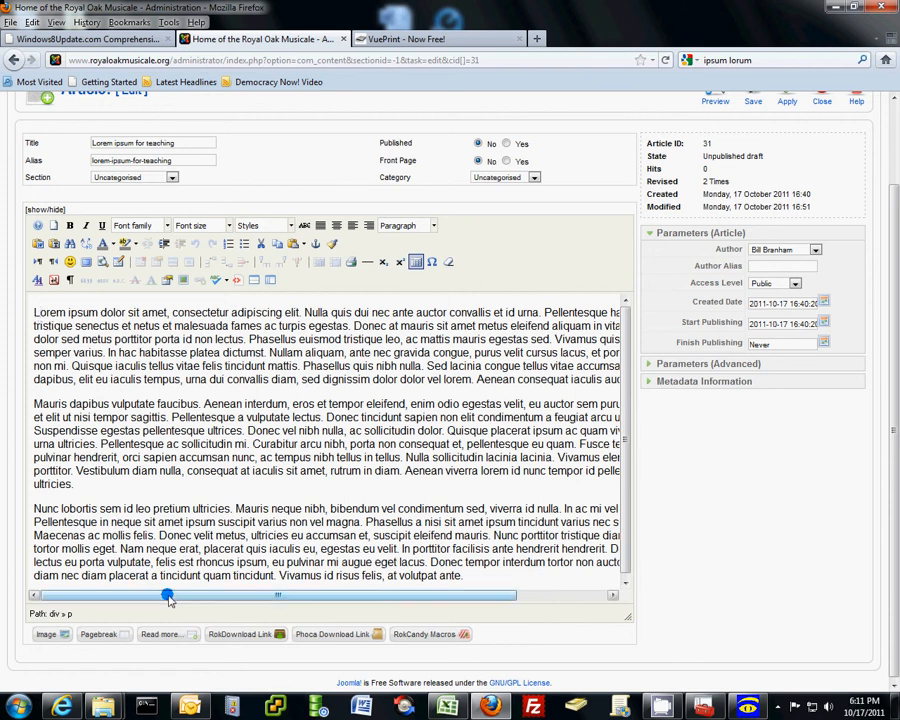
{"action": "left_click_drag", "start_coordinate": [168, 595], "coordinate": [283, 614]}
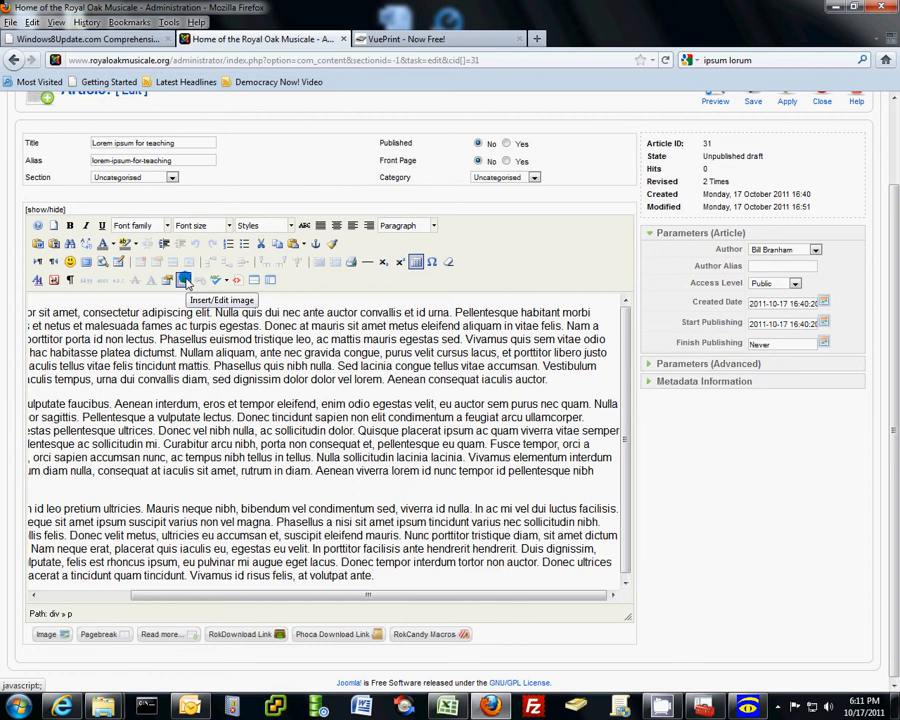
Open the image manager for the article and select claire.jpg from the root folder
{"action": "left_click", "coordinate": [184, 281]}
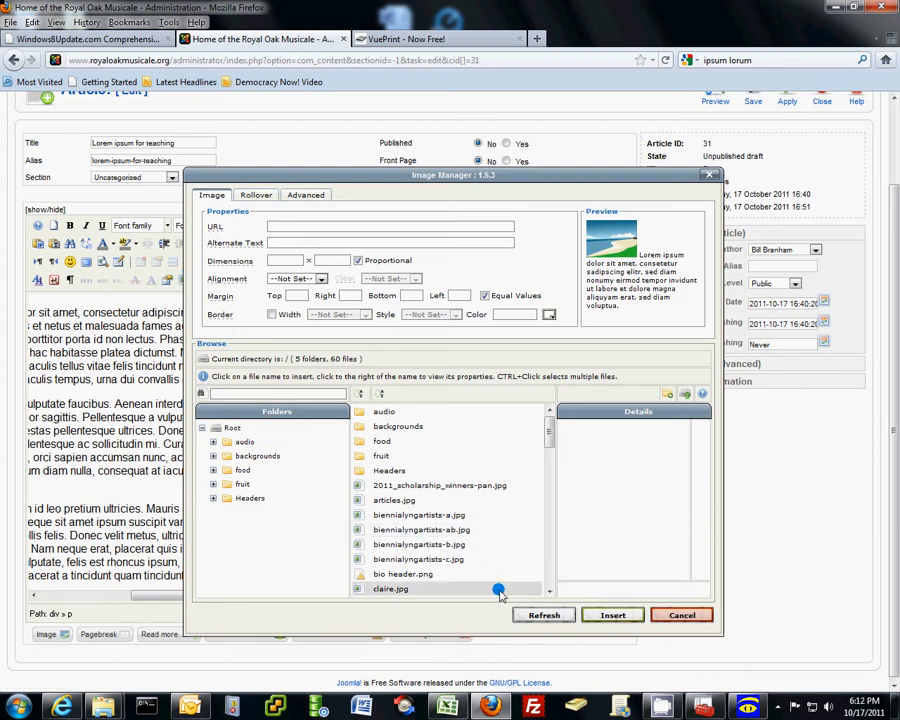
{"action": "left_click", "coordinate": [395, 589]}
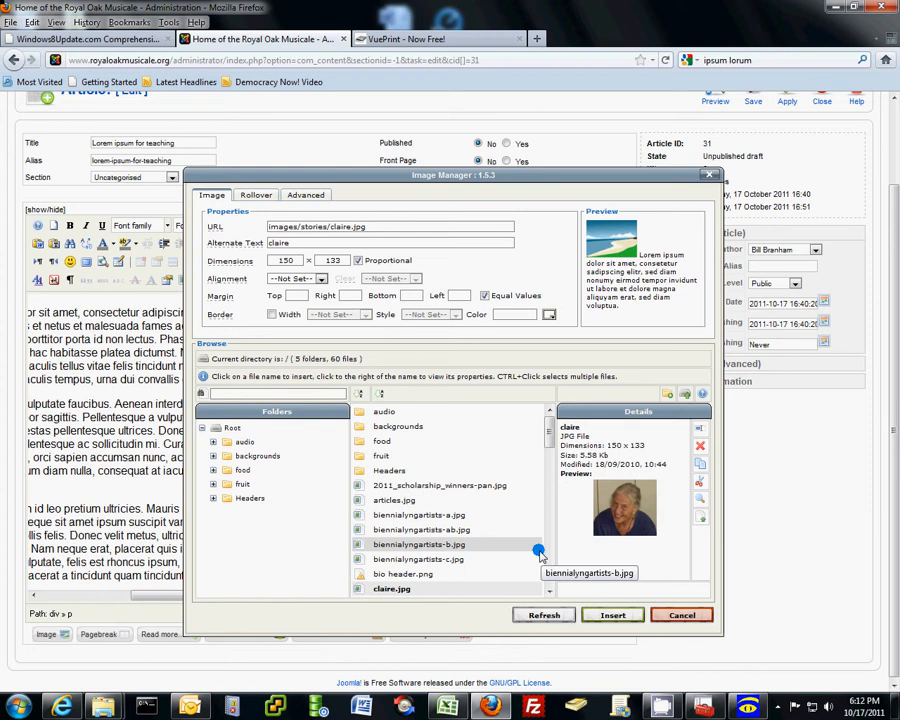
Upload Windy.jpg from the Wind River Range folder to the image manager's root folder and close the upload dialog
{"action": "left_click", "coordinate": [683, 395]}
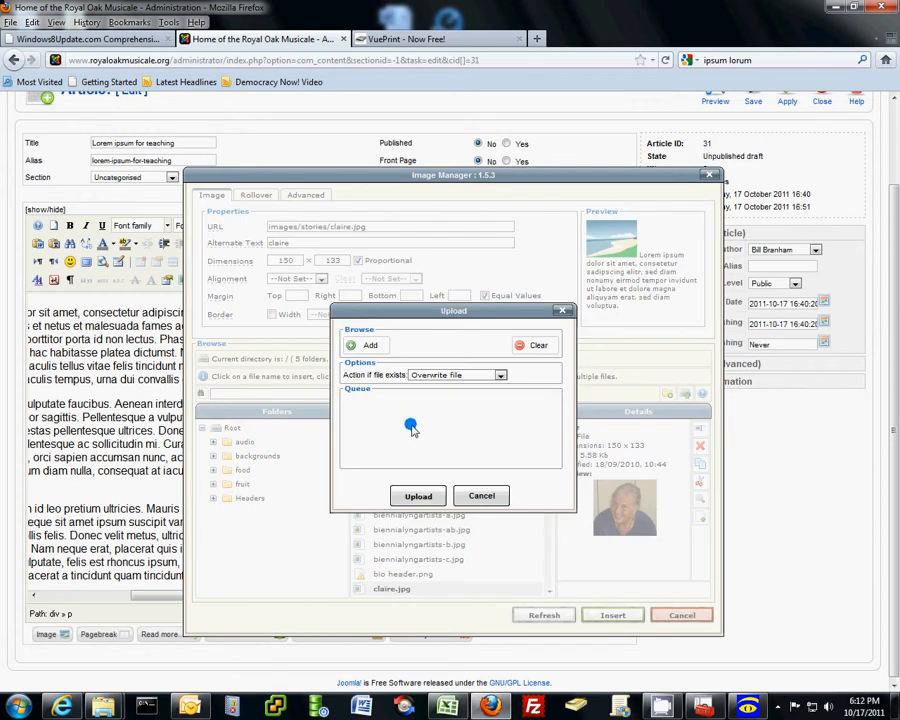
{"action": "left_click", "coordinate": [358, 347]}
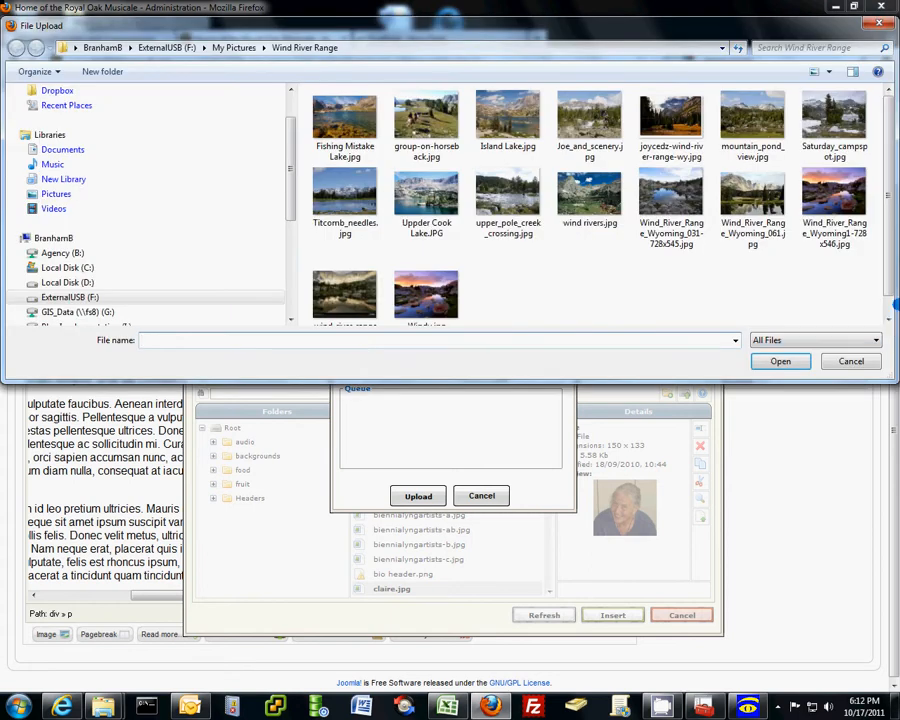
{"action": "scroll", "coordinate": [890, 305], "scroll_direction": "down", "scroll_amount": 1}
{"action": "left_click", "coordinate": [440, 295]}
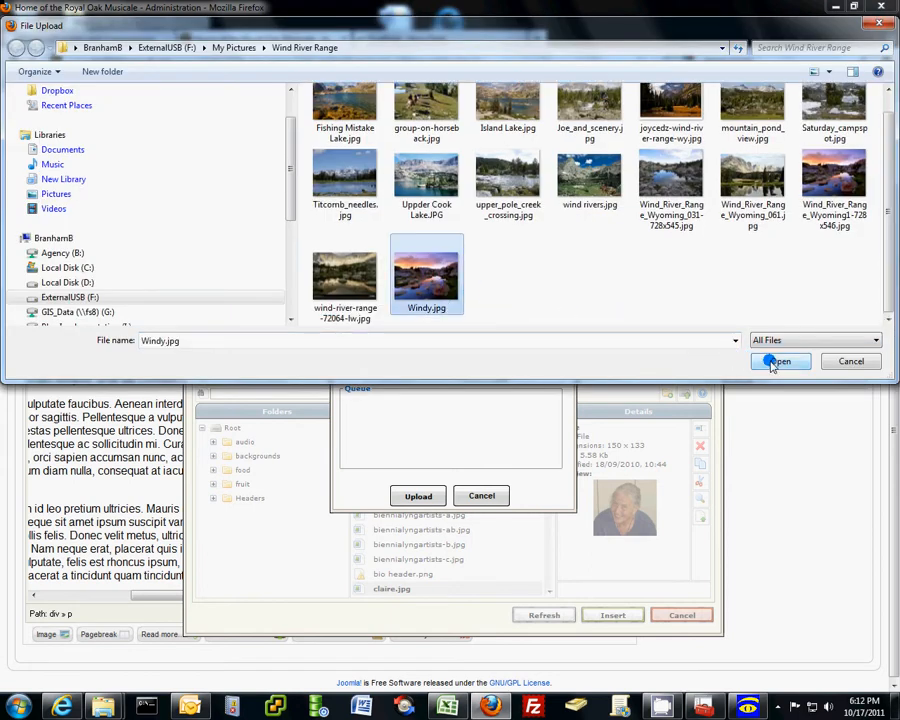
{"action": "left_click", "coordinate": [775, 362]}
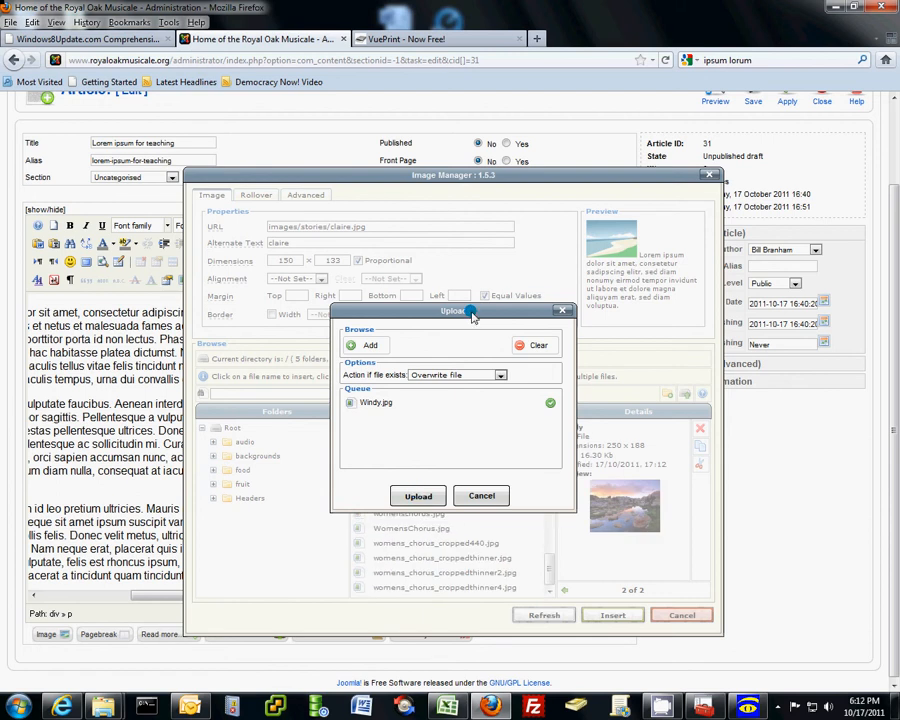
{"action": "left_click_drag", "start_coordinate": [468, 308], "coordinate": [413, 276]}
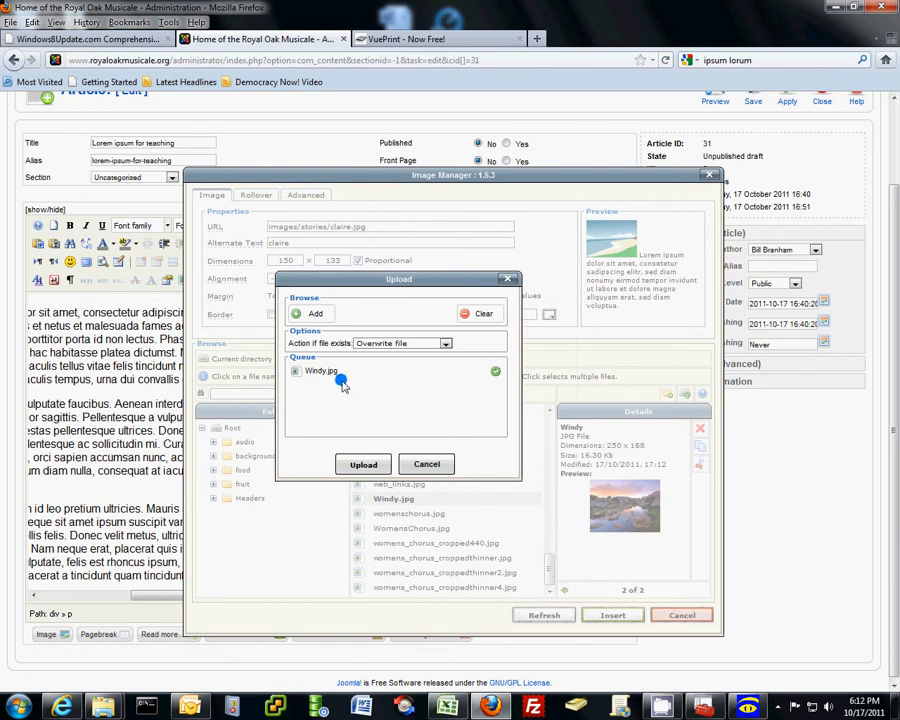
{"action": "left_click", "coordinate": [507, 280]}
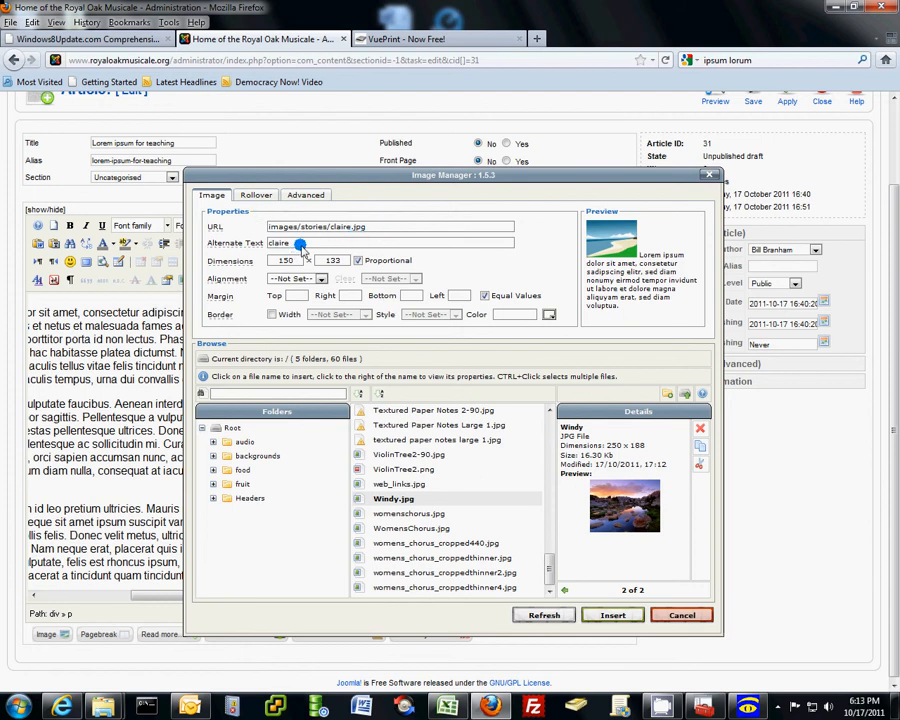
Select Windy.jpg as the image for the article and set its alignment to Right
{"action": "left_click", "coordinate": [407, 505]}
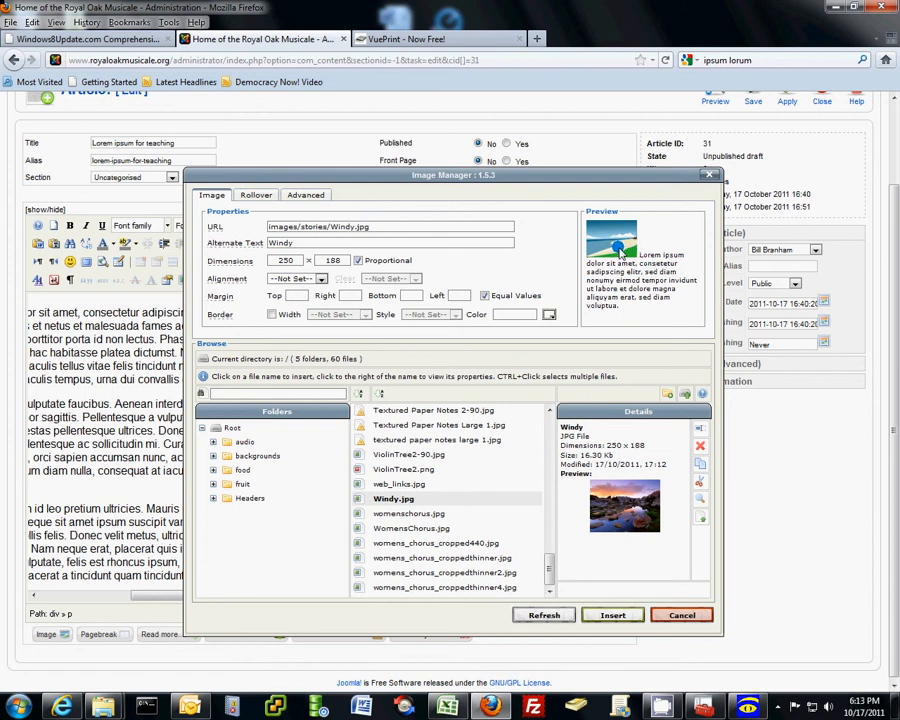
{"action": "left_click", "coordinate": [321, 280]}
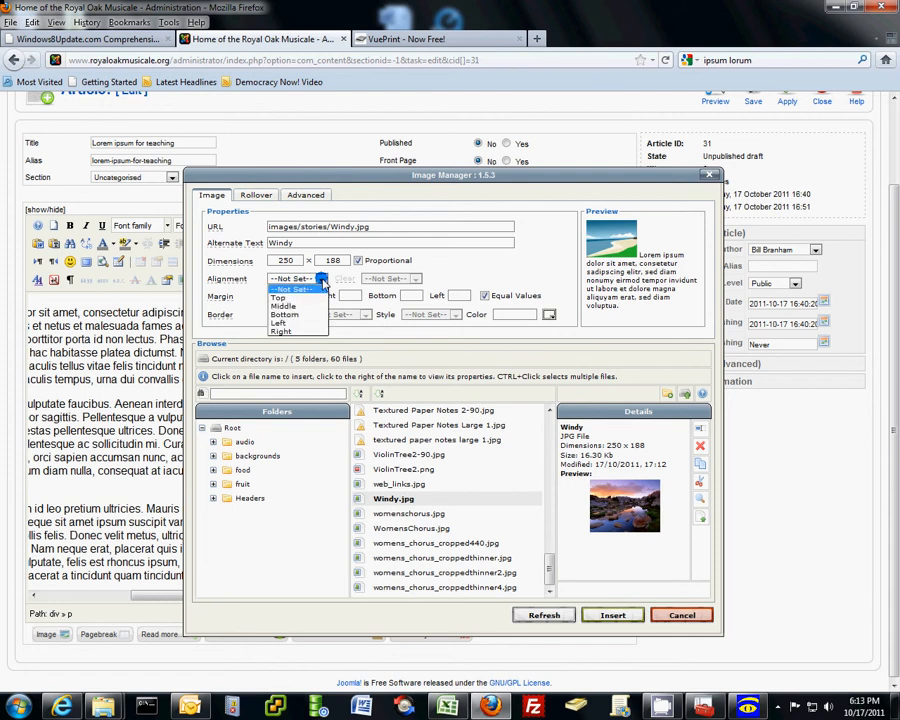
{"action": "left_click", "coordinate": [303, 334]}
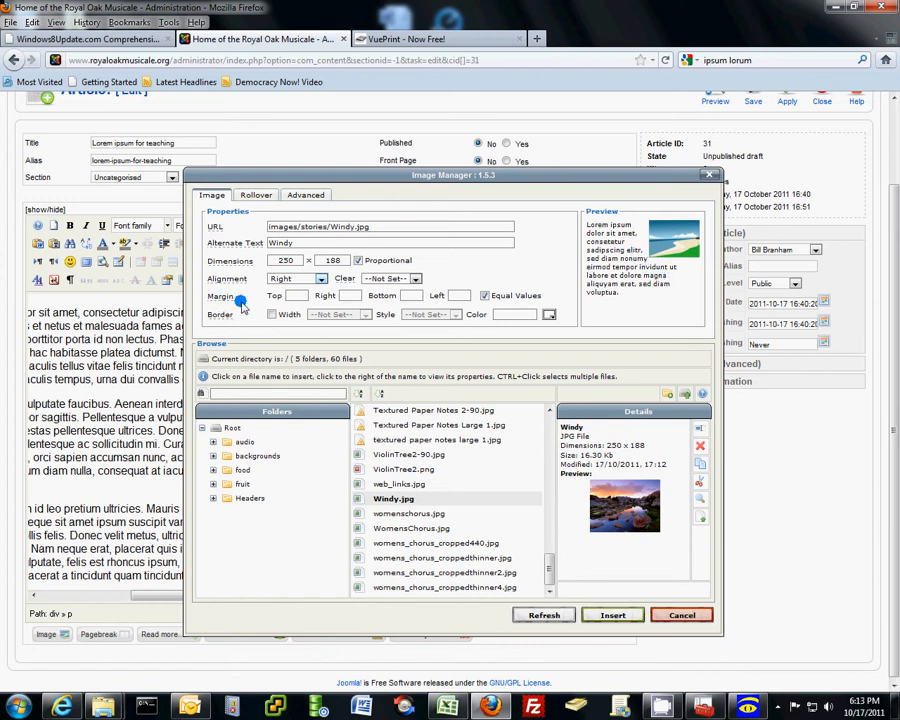
{"action": "left_click", "coordinate": [296, 297]}
{"action": "left_click", "coordinate": [352, 297]}
Try the Left, None and Both values of the image's Clear setting and compare the text flow in the preview
{"action": "left_click", "coordinate": [414, 279]}
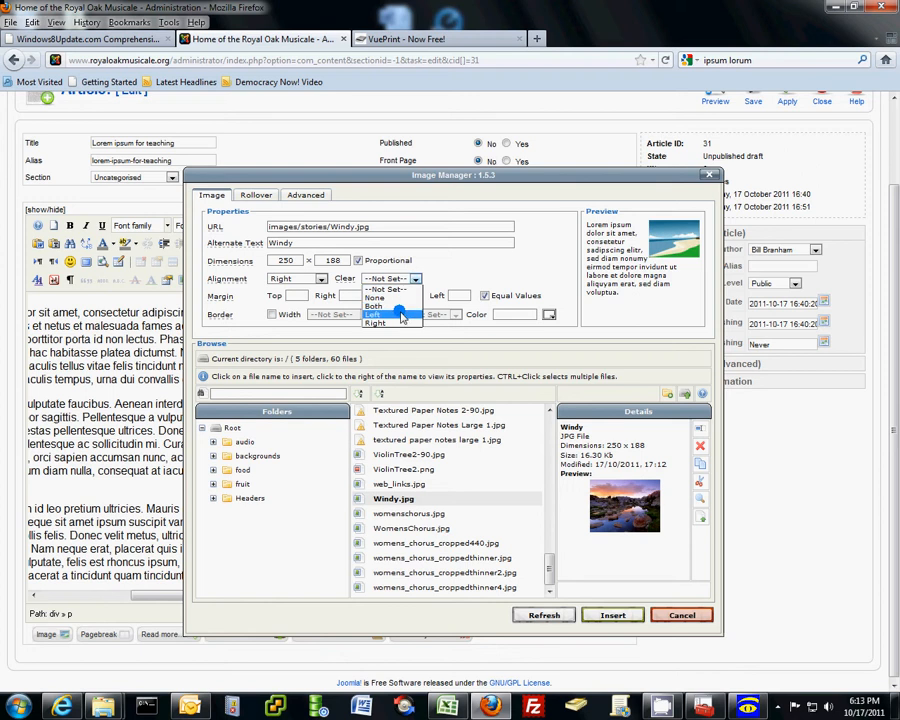
{"action": "left_click", "coordinate": [401, 316]}
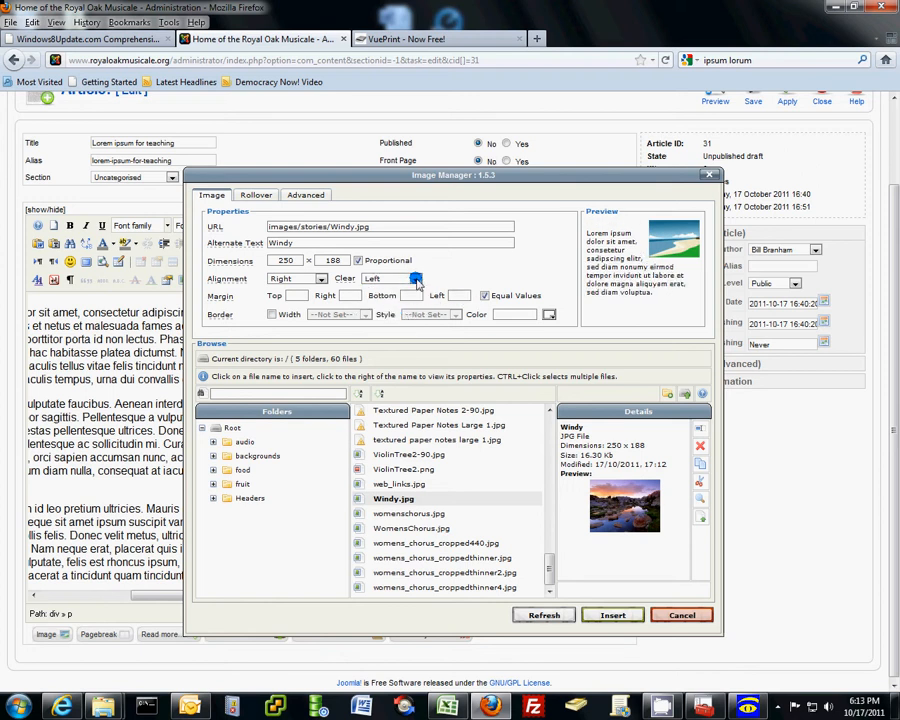
{"action": "left_click", "coordinate": [416, 280]}
{"action": "left_click", "coordinate": [401, 297]}
{"action": "left_click", "coordinate": [415, 279]}
{"action": "left_click", "coordinate": [403, 311]}
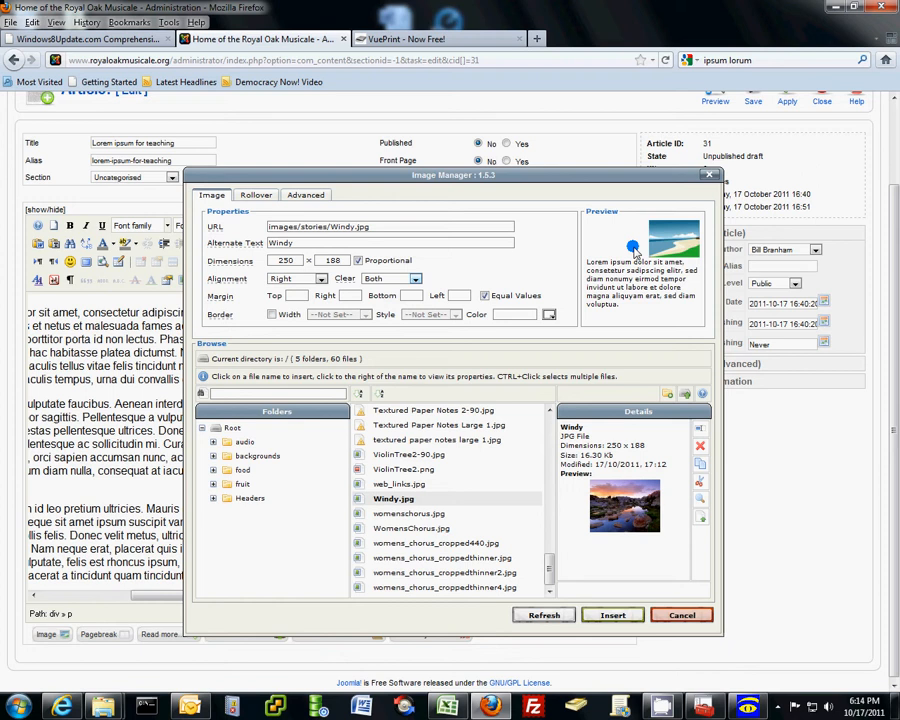
Set the image's Clear setting to None and insert Windy.jpg into the article
{"action": "left_click", "coordinate": [415, 281]}
{"action": "left_click", "coordinate": [385, 297]}
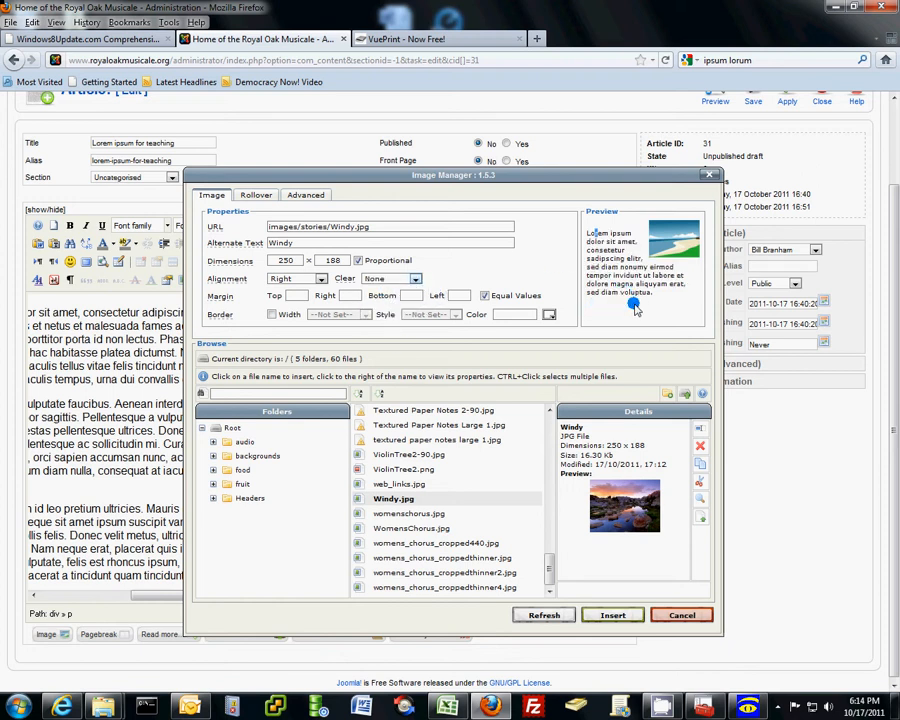
{"action": "left_click", "coordinate": [615, 616]}
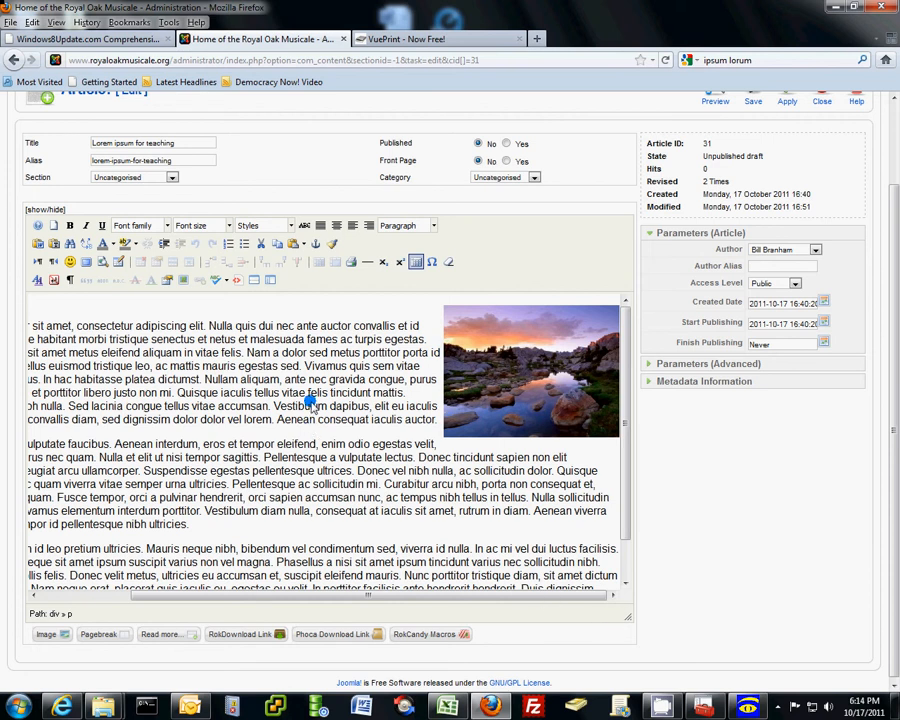
Select the inserted photo and review its properties in the image manager, leaving without updating it
{"action": "left_click", "coordinate": [184, 281]}
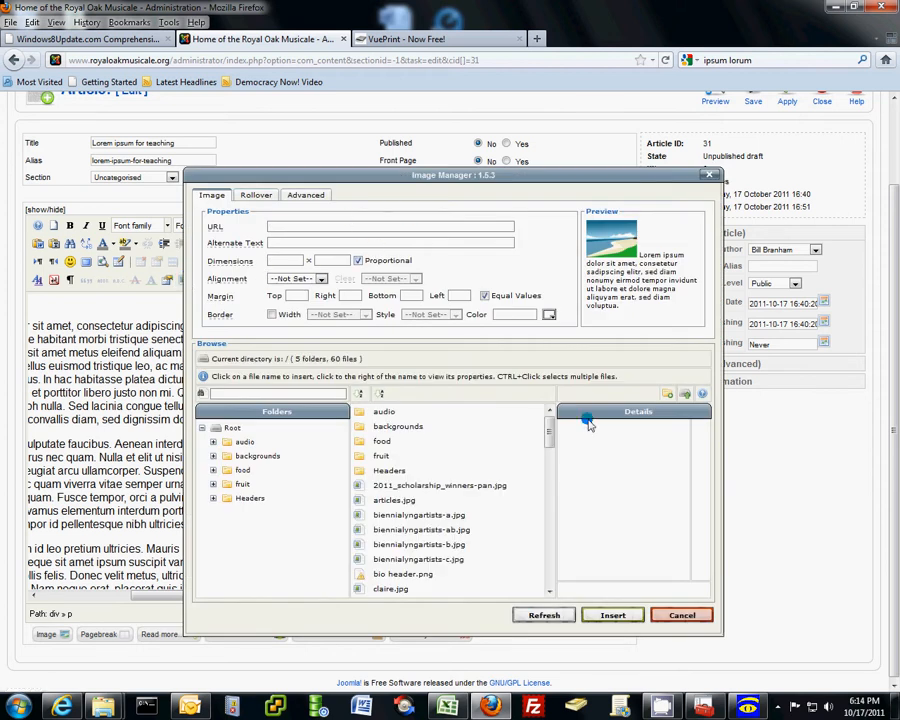
{"action": "left_click", "coordinate": [661, 617]}
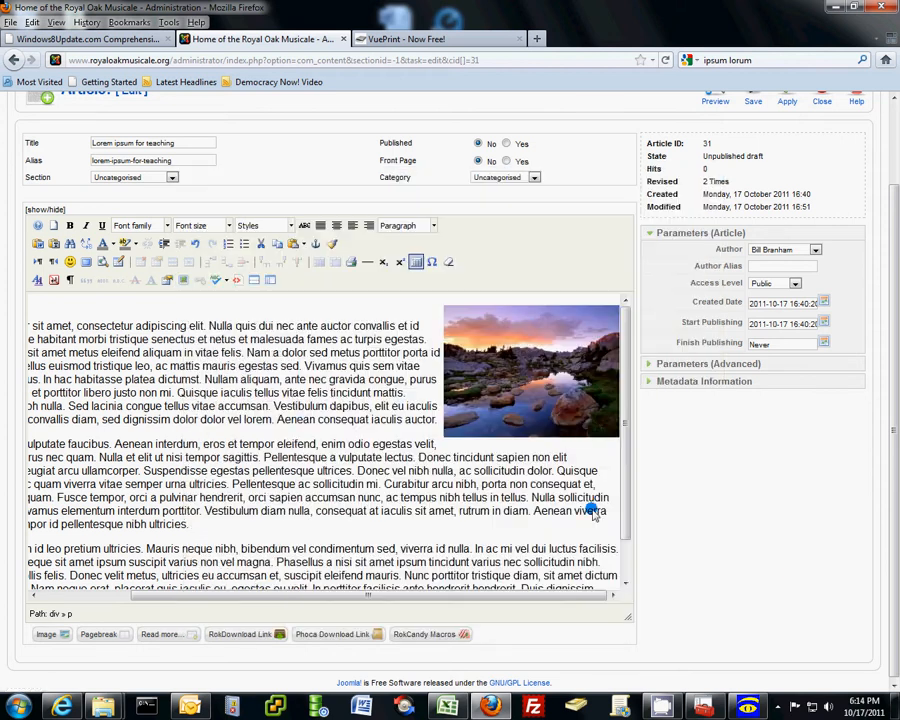
{"action": "left_click", "coordinate": [550, 392]}
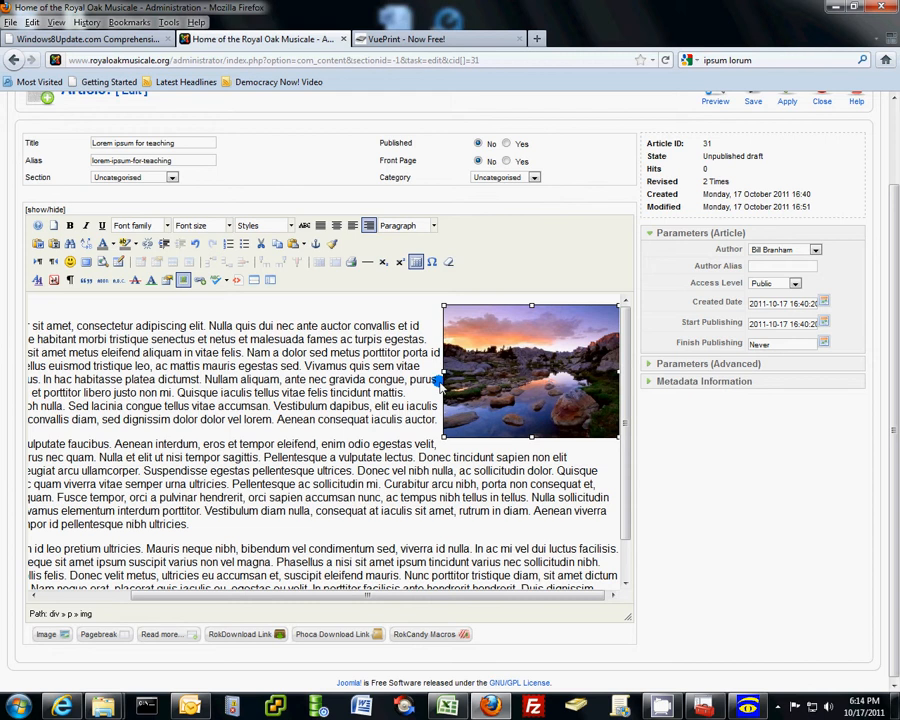
{"action": "left_click", "coordinate": [184, 282]}
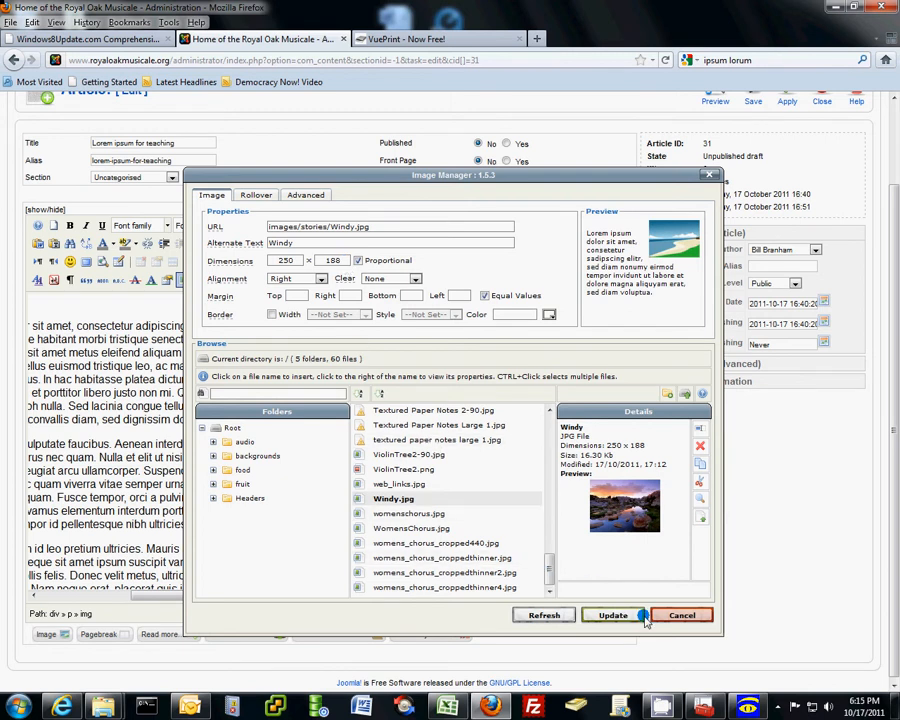
{"action": "left_click", "coordinate": [675, 617]}
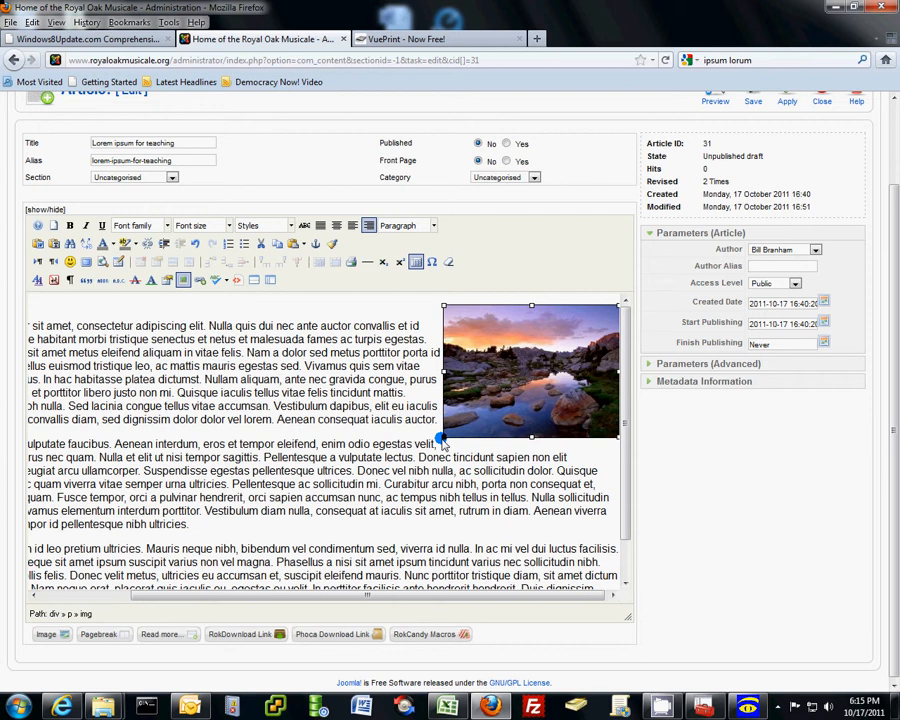
Scale the photo proportionally to slightly below its inserted size and rejoin the split word "Lorem" at the start of the first paragraph
{"action": "left_click_drag", "start_coordinate": [441, 437], "coordinate": [402, 490]}
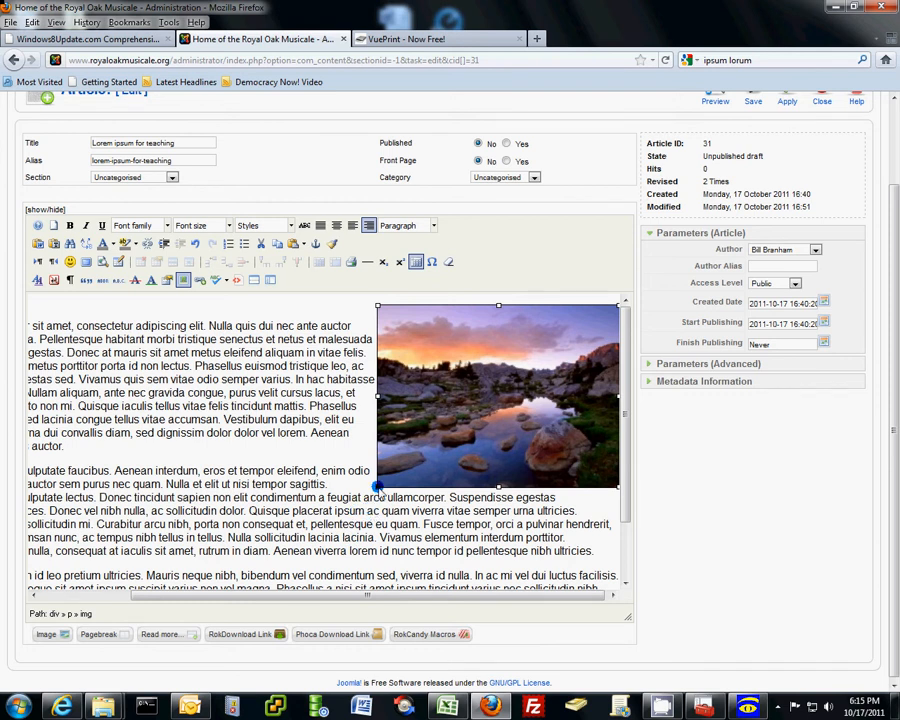
{"action": "left_click_drag", "start_coordinate": [378, 488], "coordinate": [461, 425]}
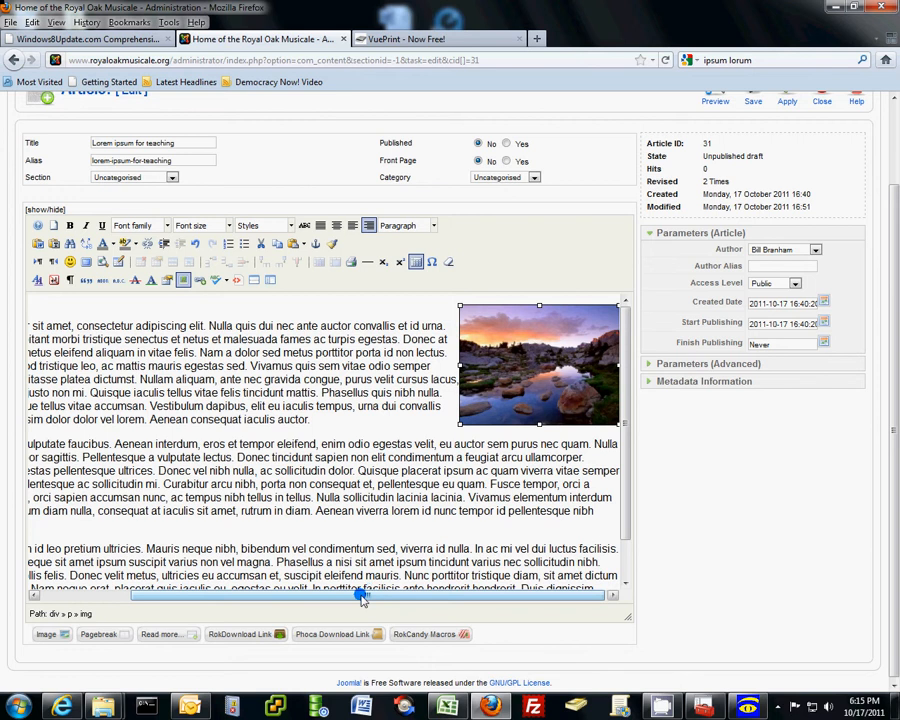
{"action": "left_click_drag", "start_coordinate": [362, 597], "coordinate": [229, 599]}
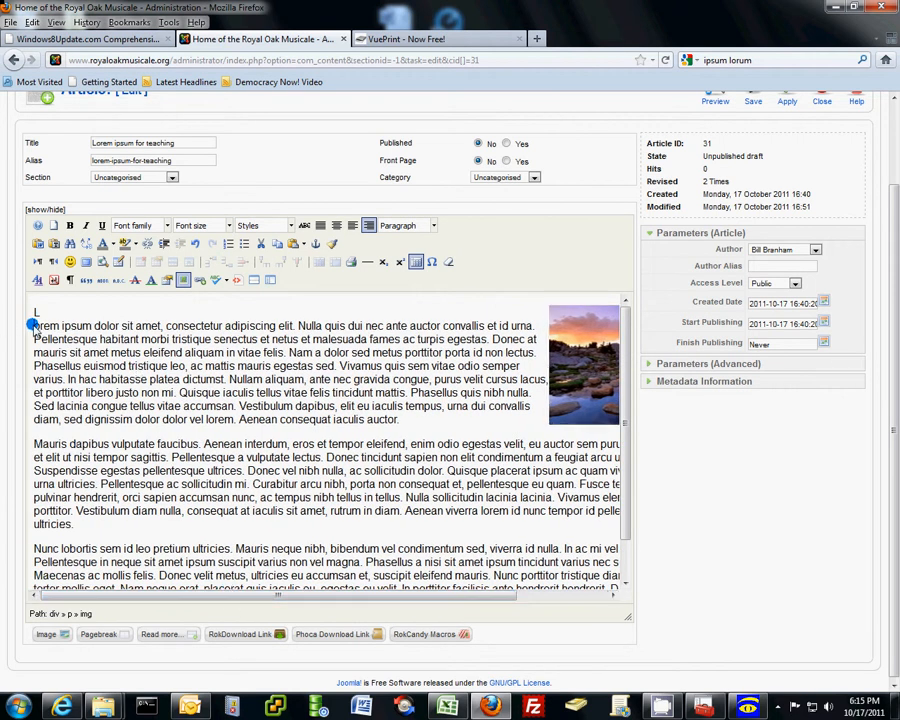
{"action": "left_click", "coordinate": [62, 367]}
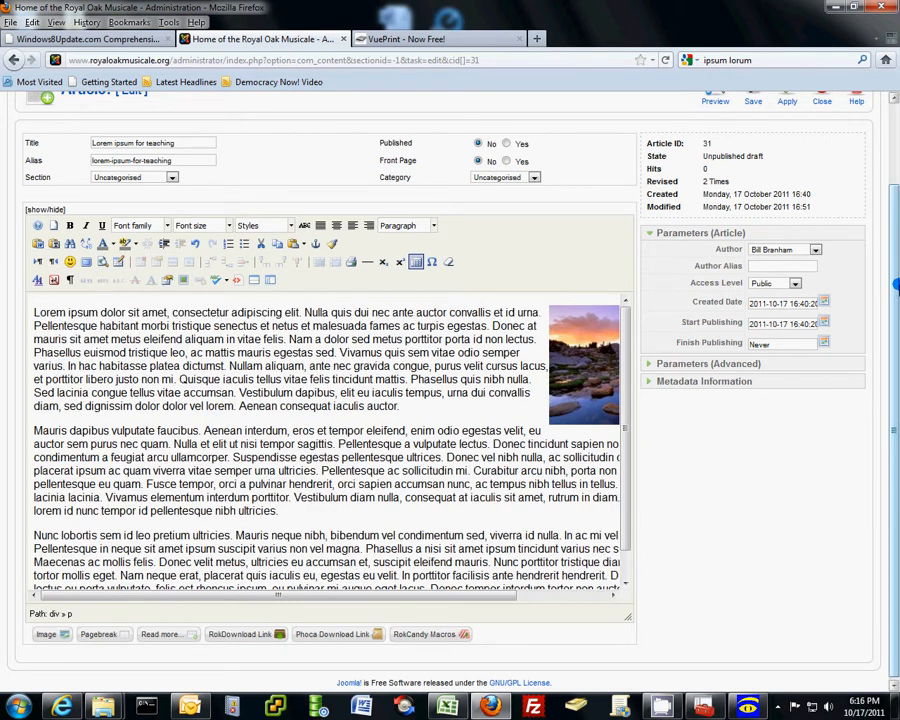
Apply the article changes and check the layout of text and photo in the article preview
{"action": "left_click_drag", "start_coordinate": [897, 287], "coordinate": [897, 150]}
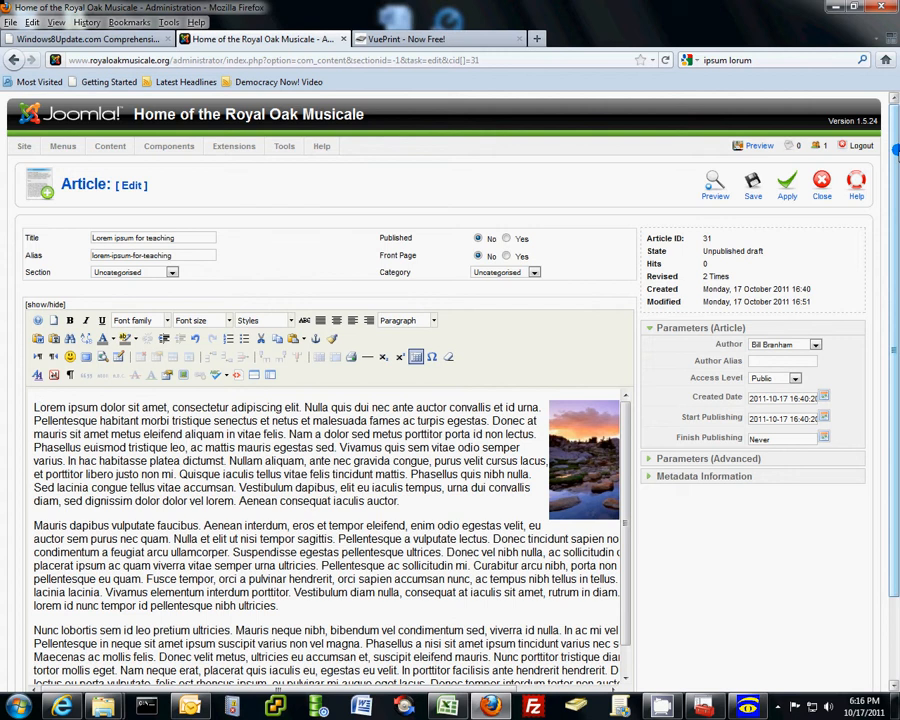
{"action": "left_click", "coordinate": [788, 188]}
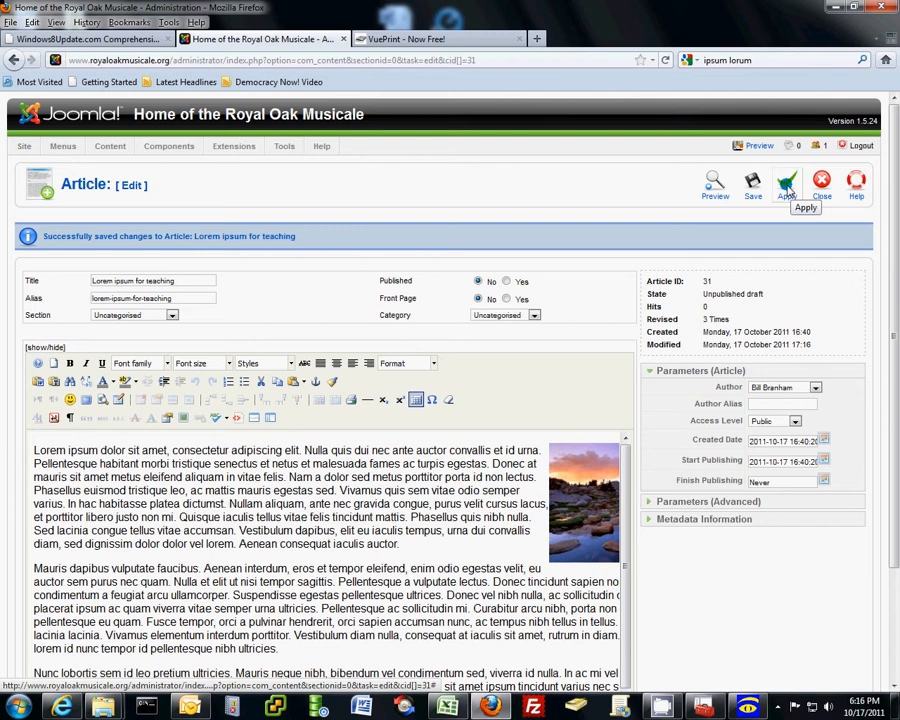
{"action": "left_click", "coordinate": [716, 190]}
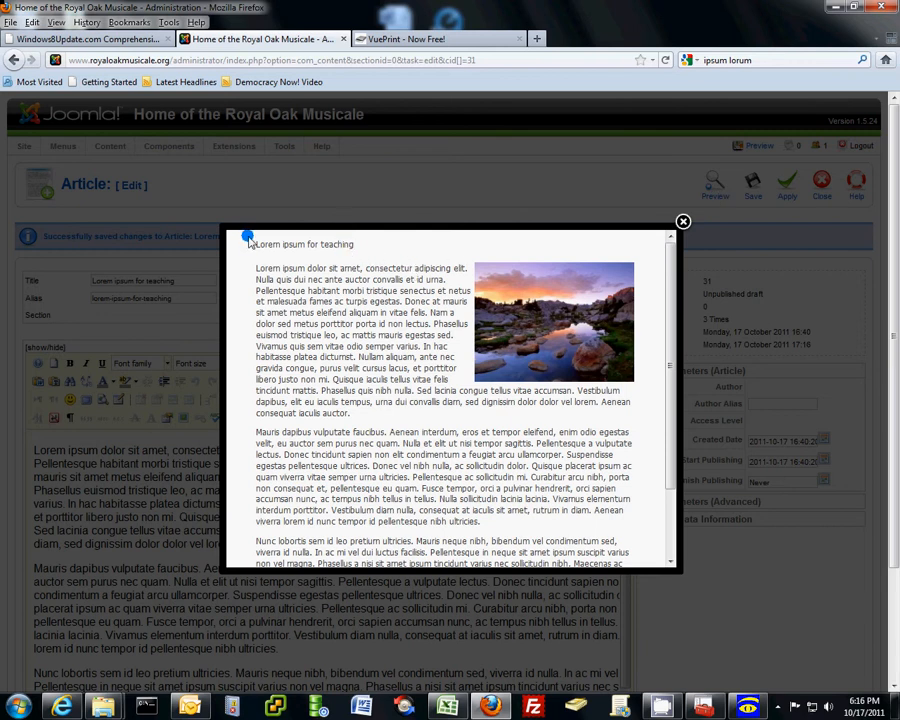
{"action": "left_click", "coordinate": [683, 222]}
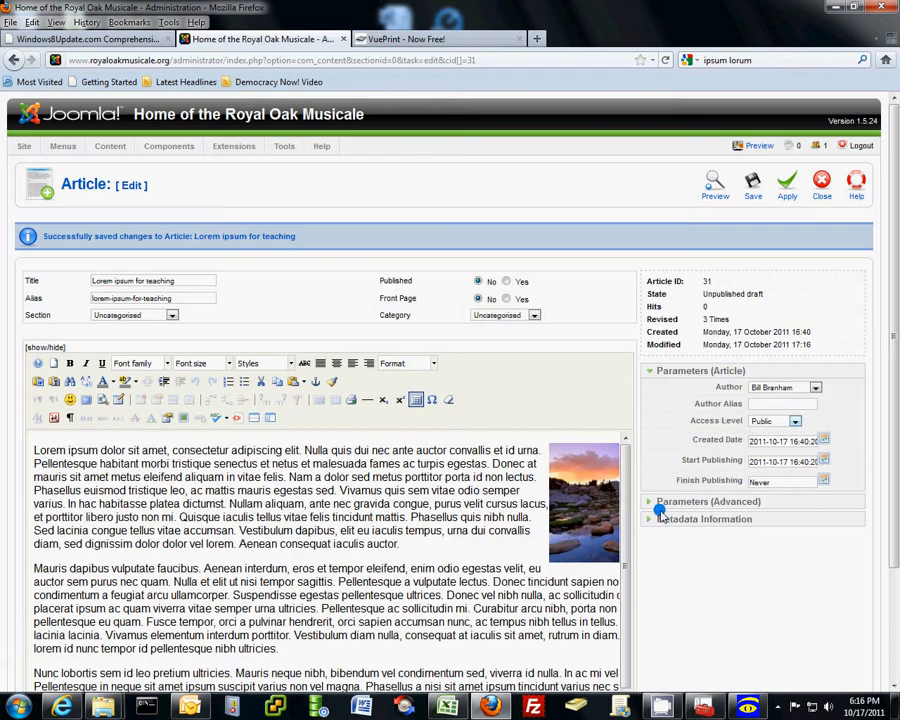
Set Title Linkable and Show Title to No in the article's advanced parameters and apply the changes
{"action": "left_click", "coordinate": [650, 503]}
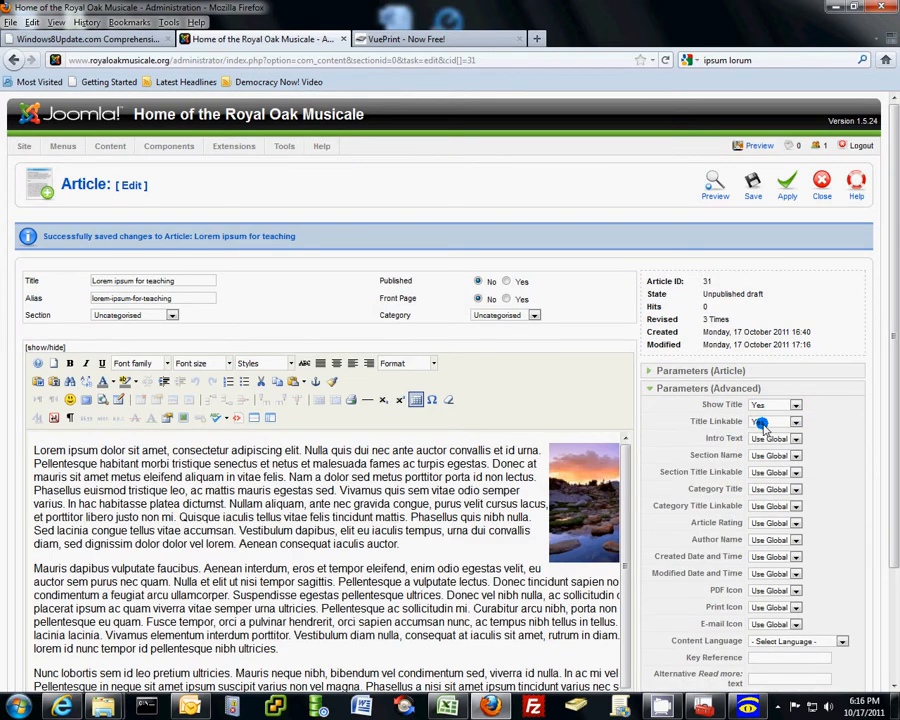
{"action": "left_click", "coordinate": [795, 424]}
{"action": "left_click", "coordinate": [795, 441]}
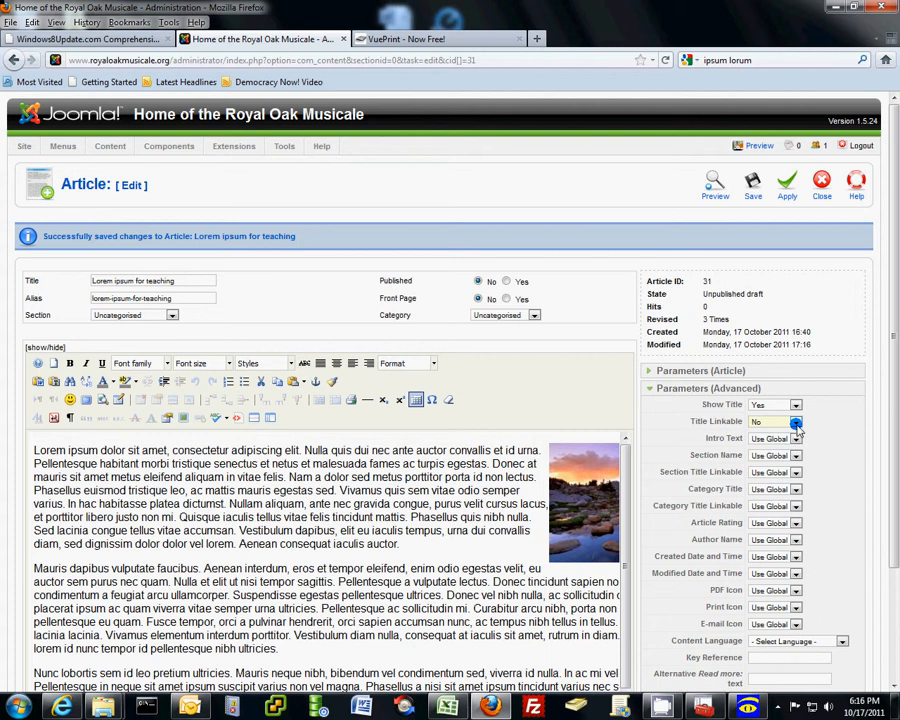
{"action": "left_click", "coordinate": [795, 405]}
{"action": "left_click", "coordinate": [788, 416]}
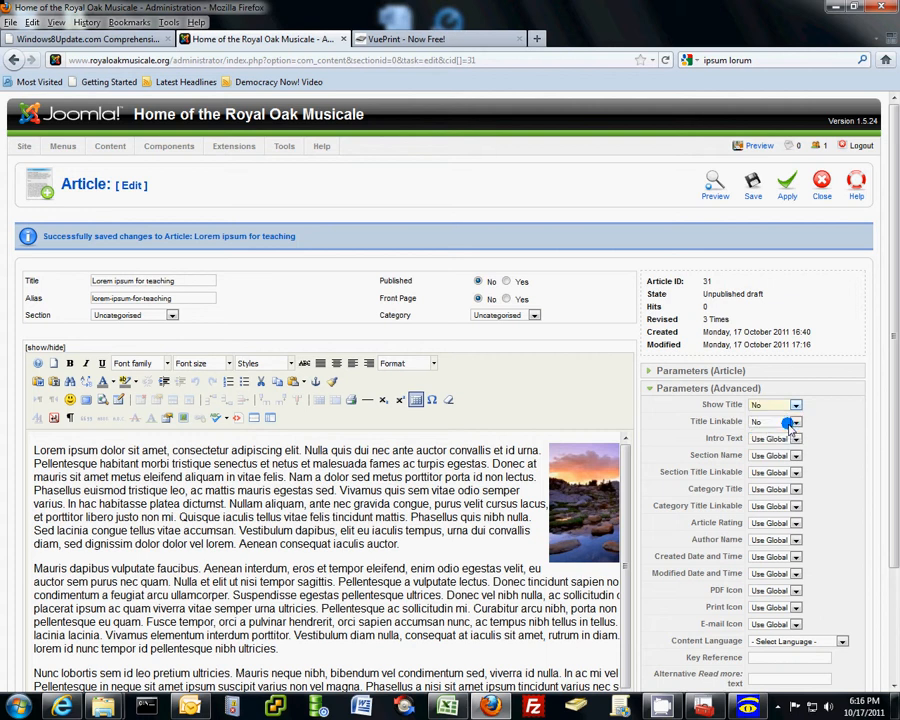
{"action": "left_click", "coordinate": [787, 190]}
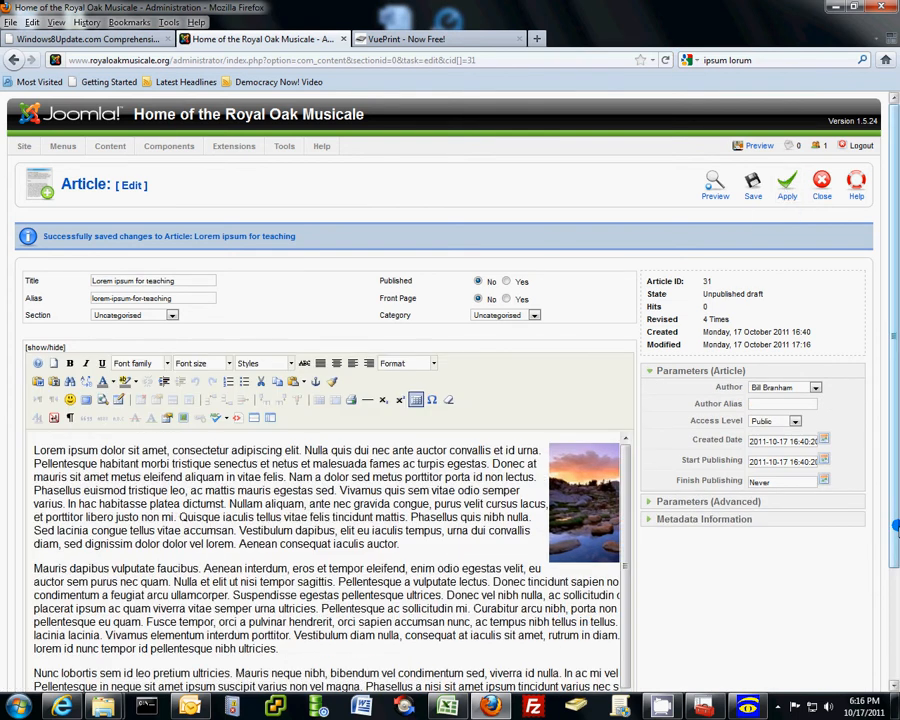
Check the photo in the editor, examine the title in the article preview, and close the preview
{"action": "scroll", "coordinate": [894, 530], "scroll_direction": "down", "scroll_amount": 2}
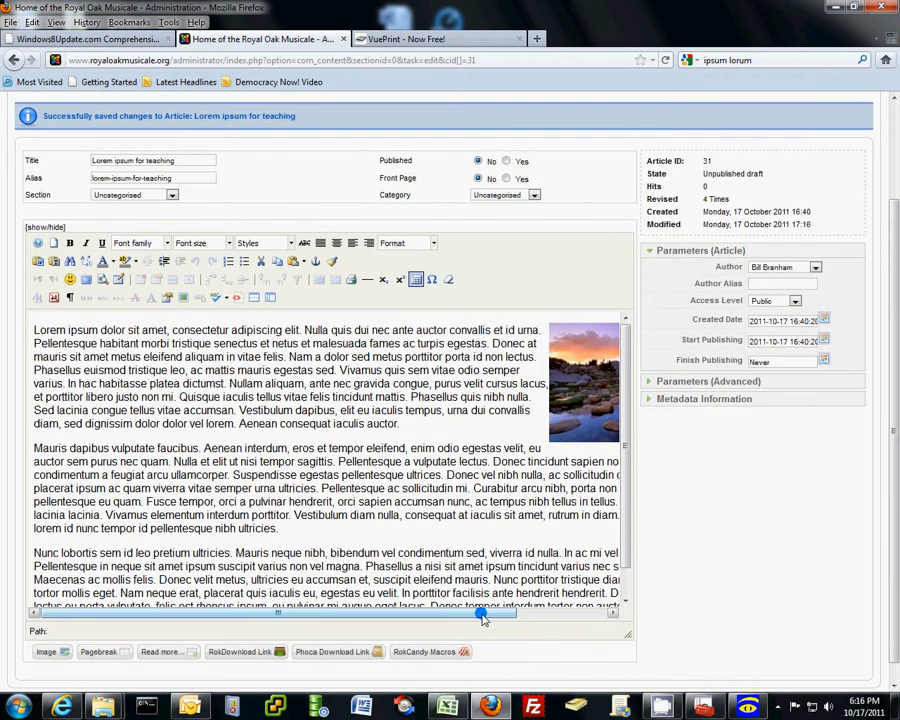
{"action": "left_click_drag", "start_coordinate": [500, 619], "coordinate": [706, 540]}
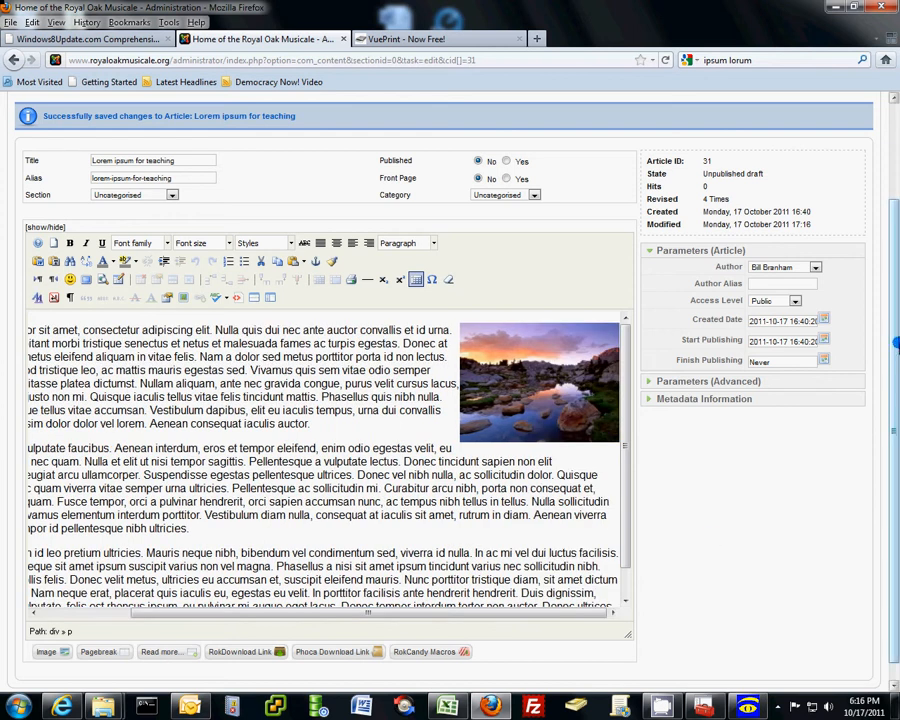
{"action": "scroll", "coordinate": [895, 265], "scroll_direction": "up", "scroll_amount": 2}
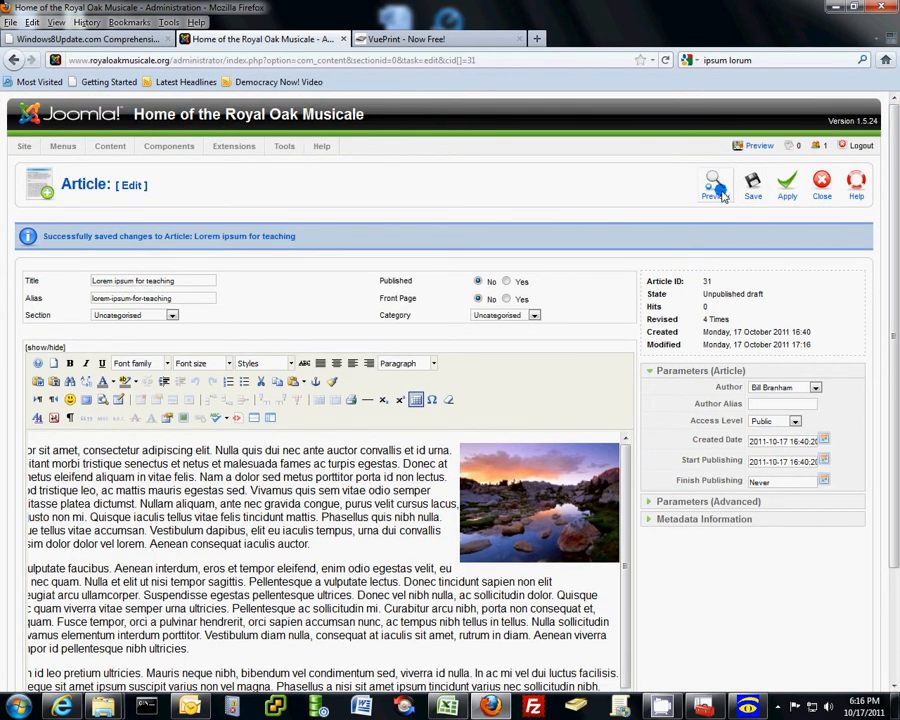
{"action": "left_click", "coordinate": [715, 188]}
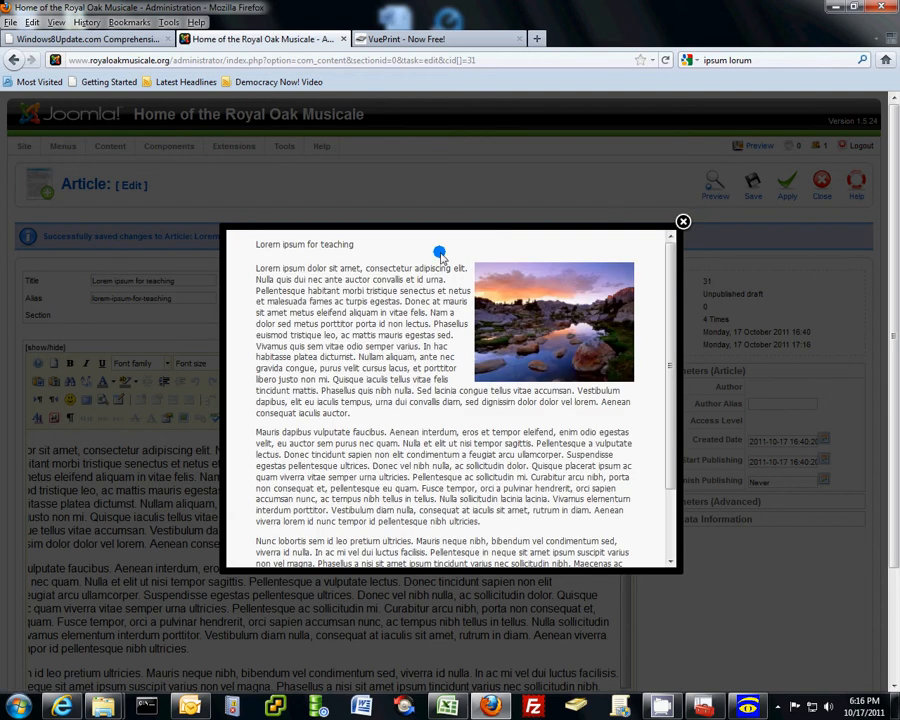
{"action": "left_click_drag", "start_coordinate": [354, 249], "coordinate": [303, 247]}
{"action": "left_click", "coordinate": [370, 247]}
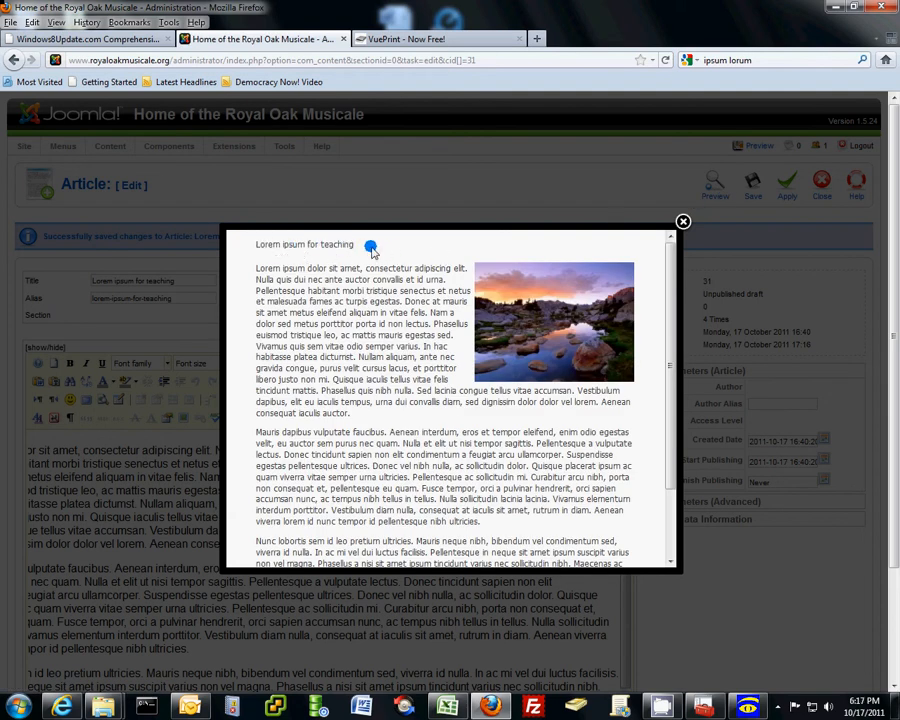
{"action": "left_click", "coordinate": [683, 222]}
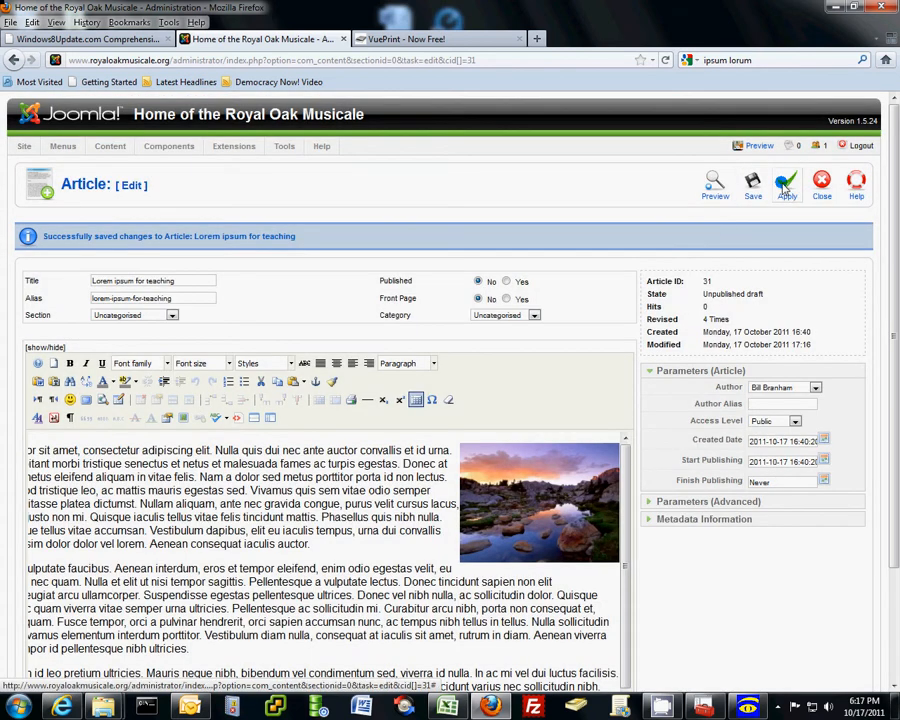
Apply the article changes once more, reopen the article preview and close it
{"action": "left_click", "coordinate": [751, 187]}
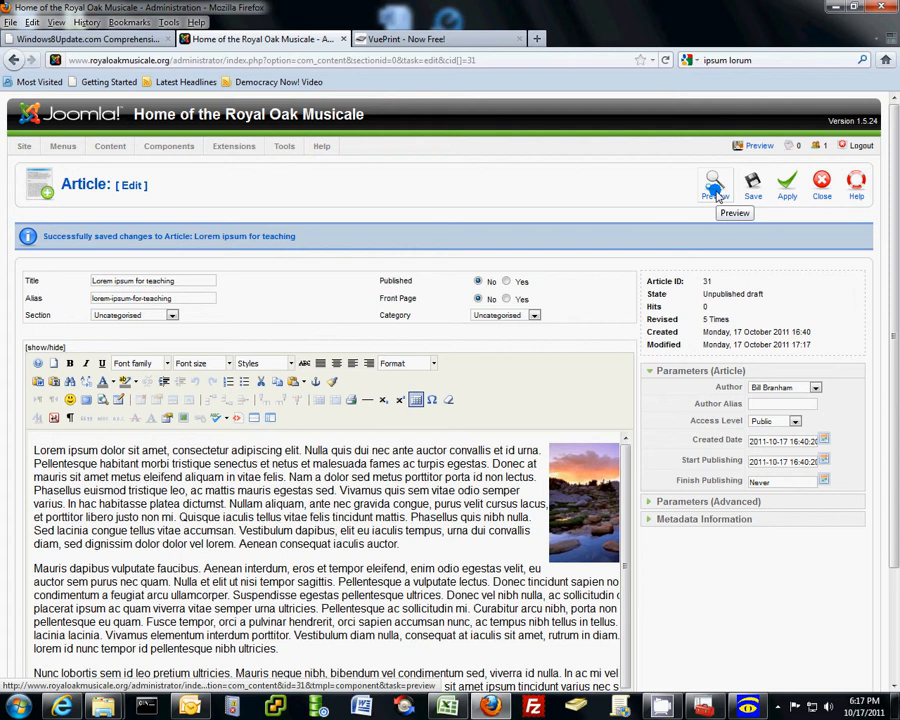
{"action": "left_click", "coordinate": [714, 190]}
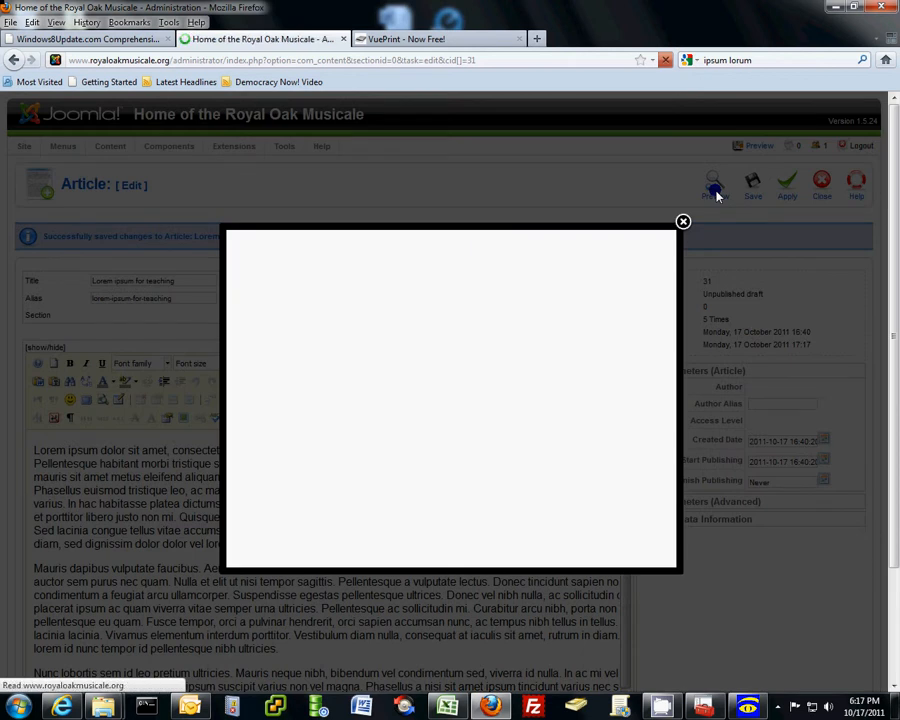
{"action": "left_click", "coordinate": [683, 221]}
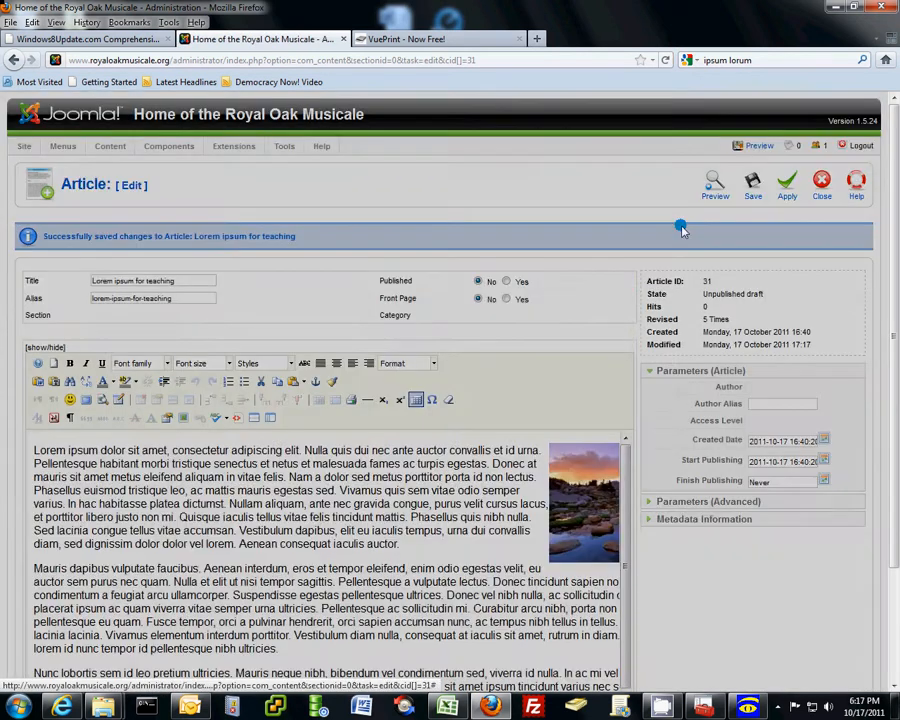
Open the site preview of the Royal Oak Musicale home page and pause its music player
{"action": "left_click", "coordinate": [760, 147]}
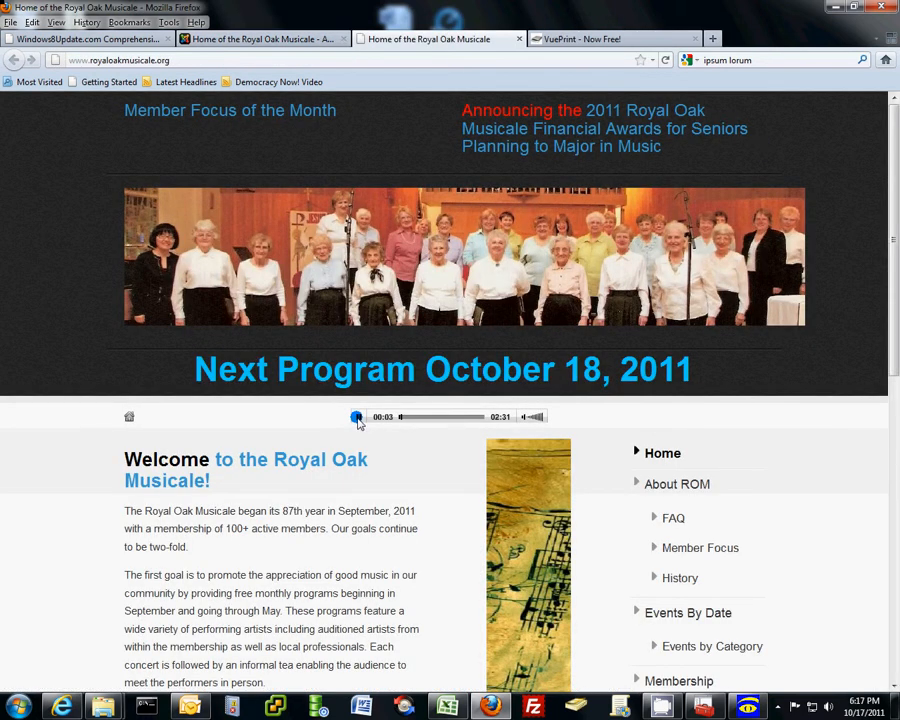
{"action": "left_click", "coordinate": [355, 417]}
{"action": "left_click", "coordinate": [778, 705]}
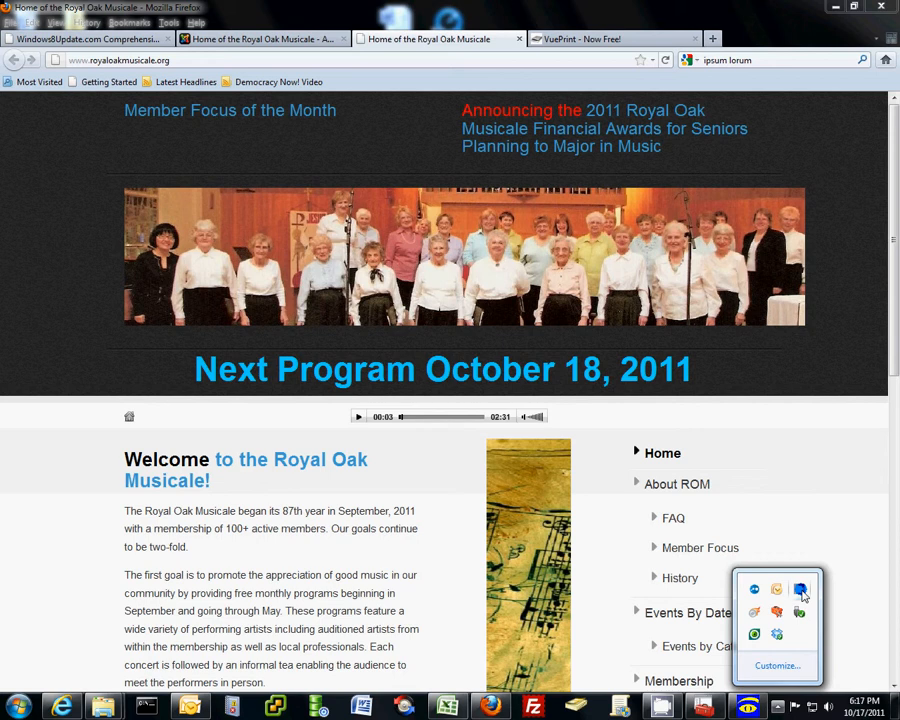